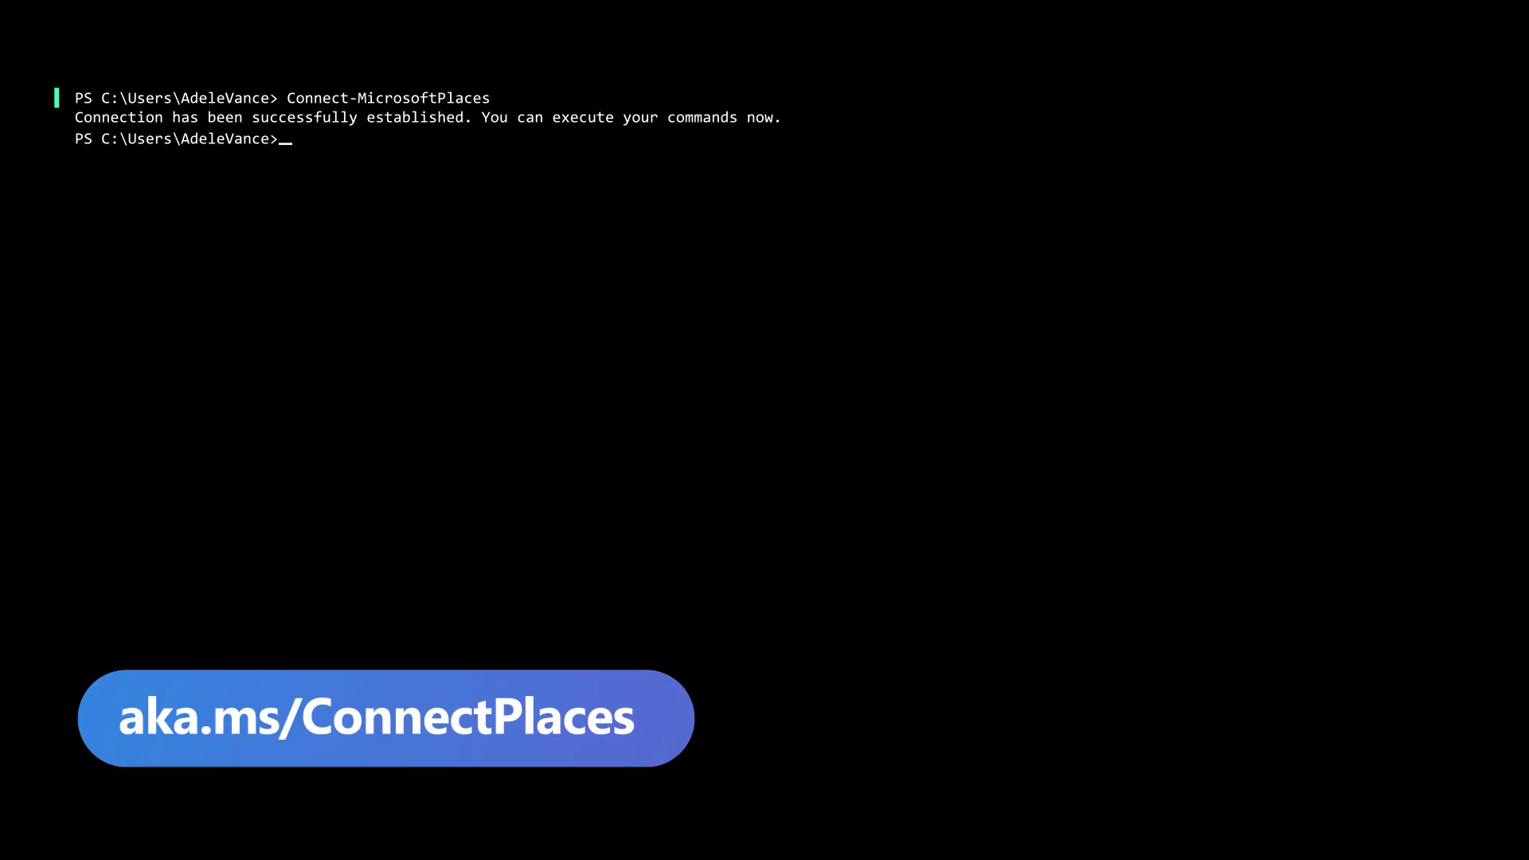
type("Connect-ExchangeOnline")
key("Return")
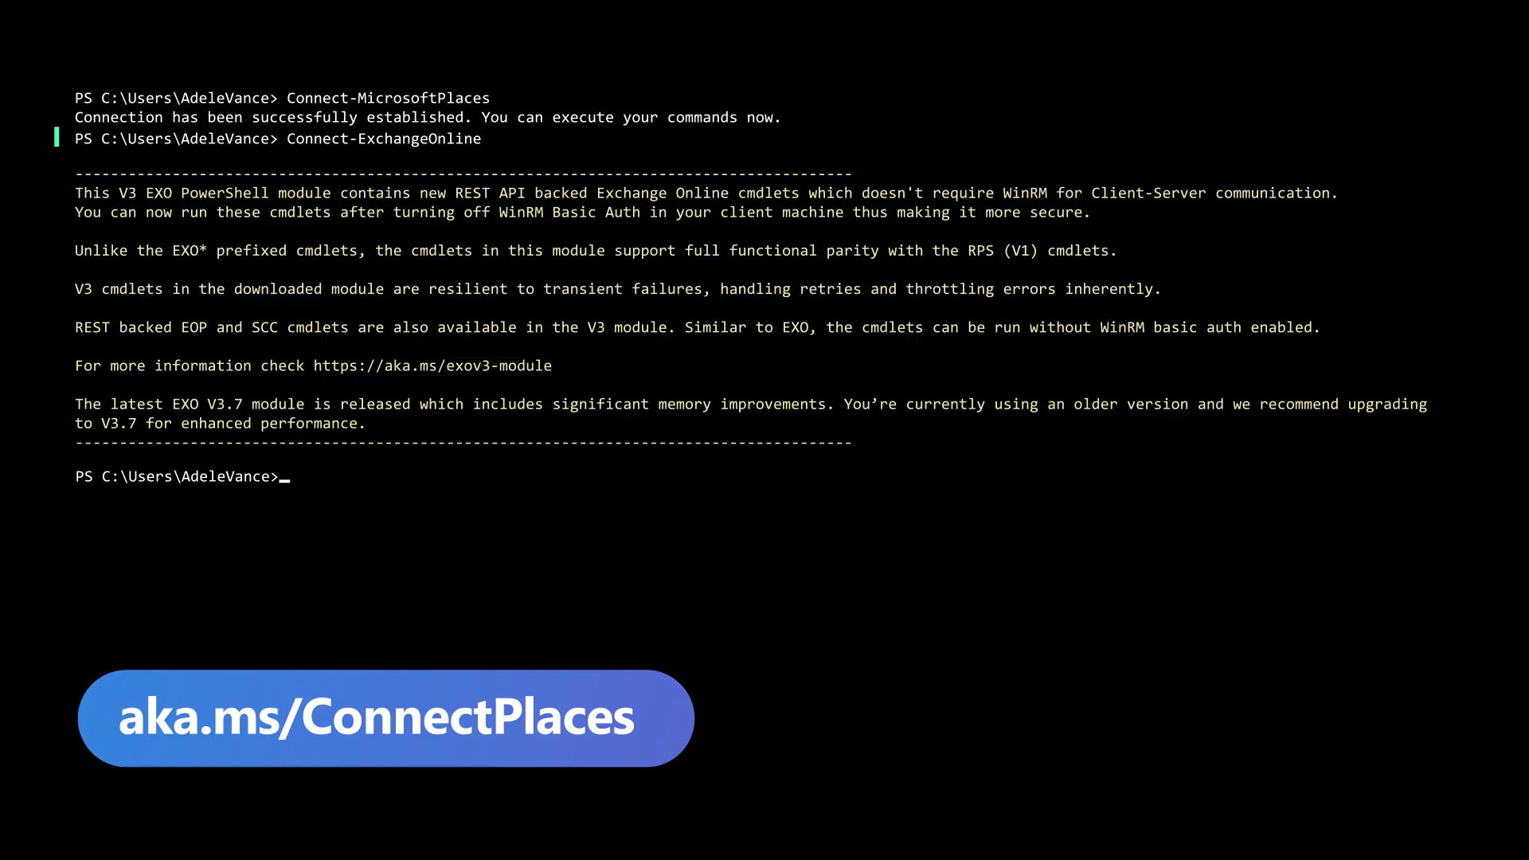
type("$building = G")
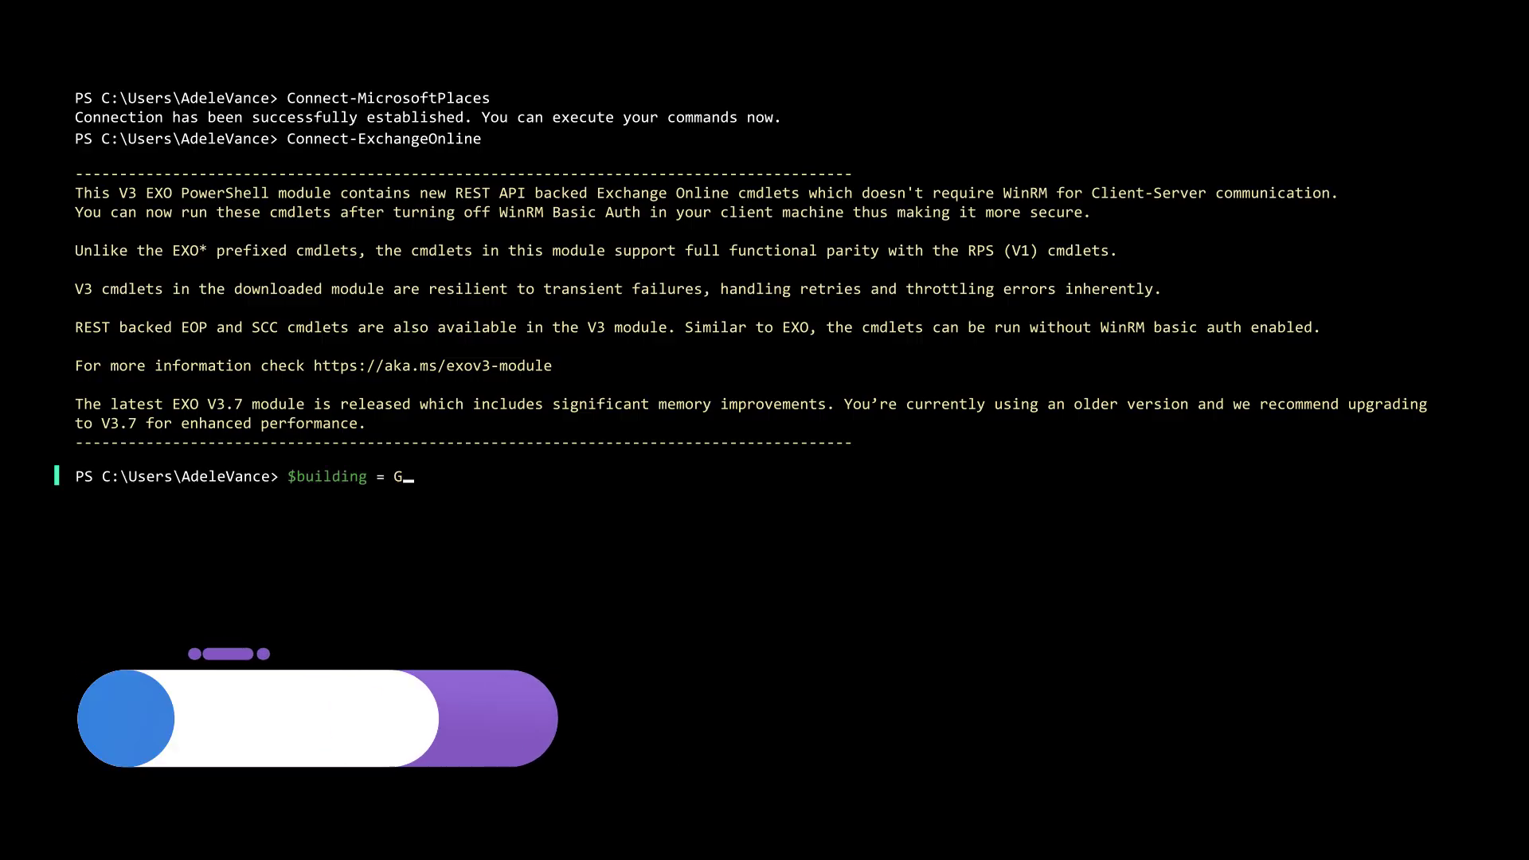
type("et-PlaceV3 -Type Building | Where-Object -Property DisplayName -eq 'Contoso HQ'")
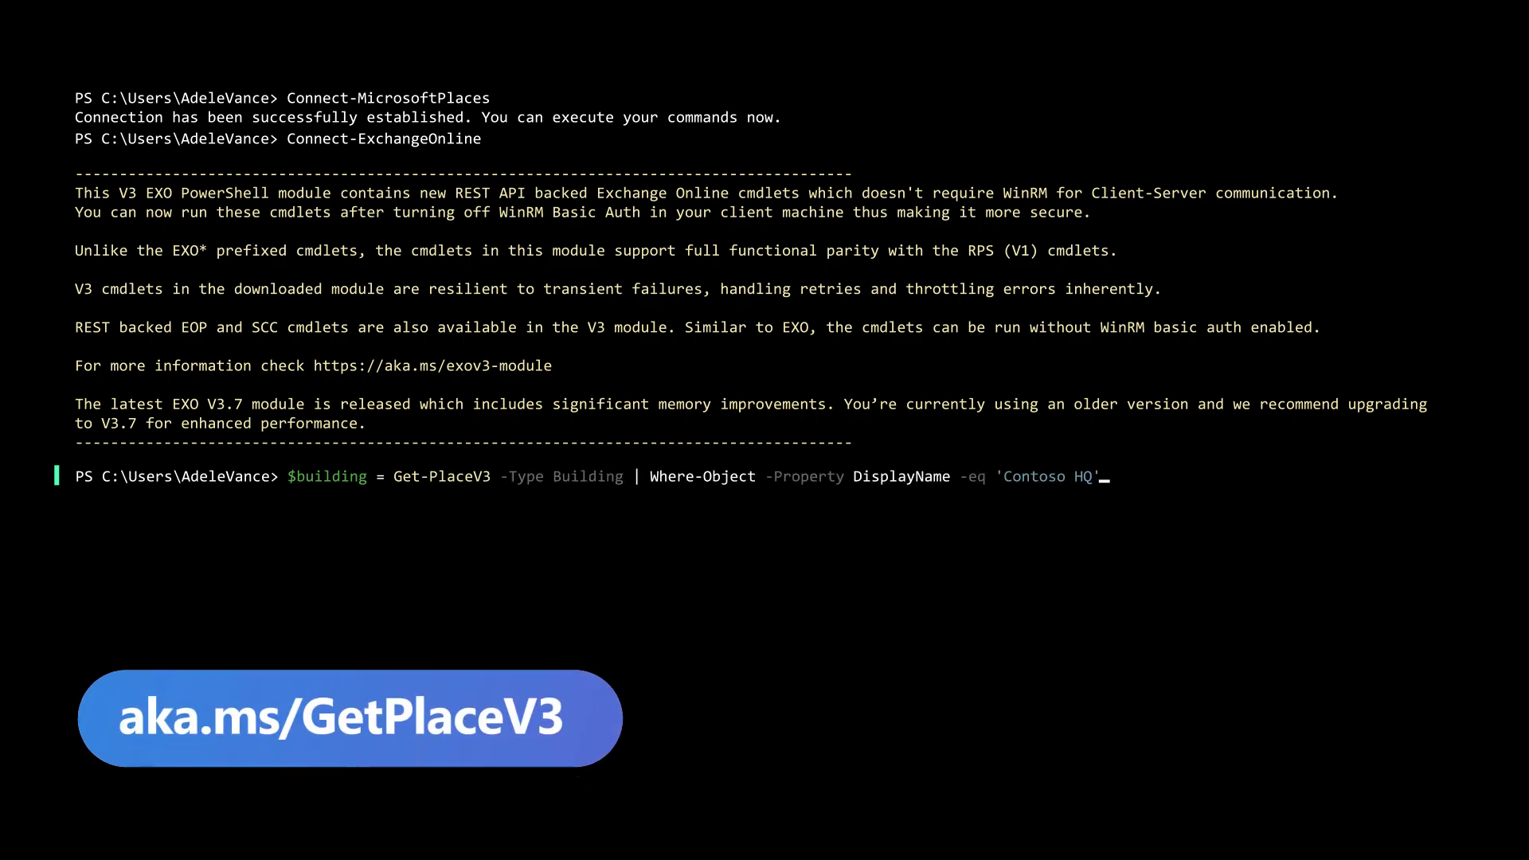
Store Contoso HQ, floor 1, and sections HQ.1.North and HQ.1.South in variables
key("Return")
type("$contosol1 = Get-PlaceV3 -AncestorId $building.PlaceId | Where-Object -Property DisplayName -eq '")
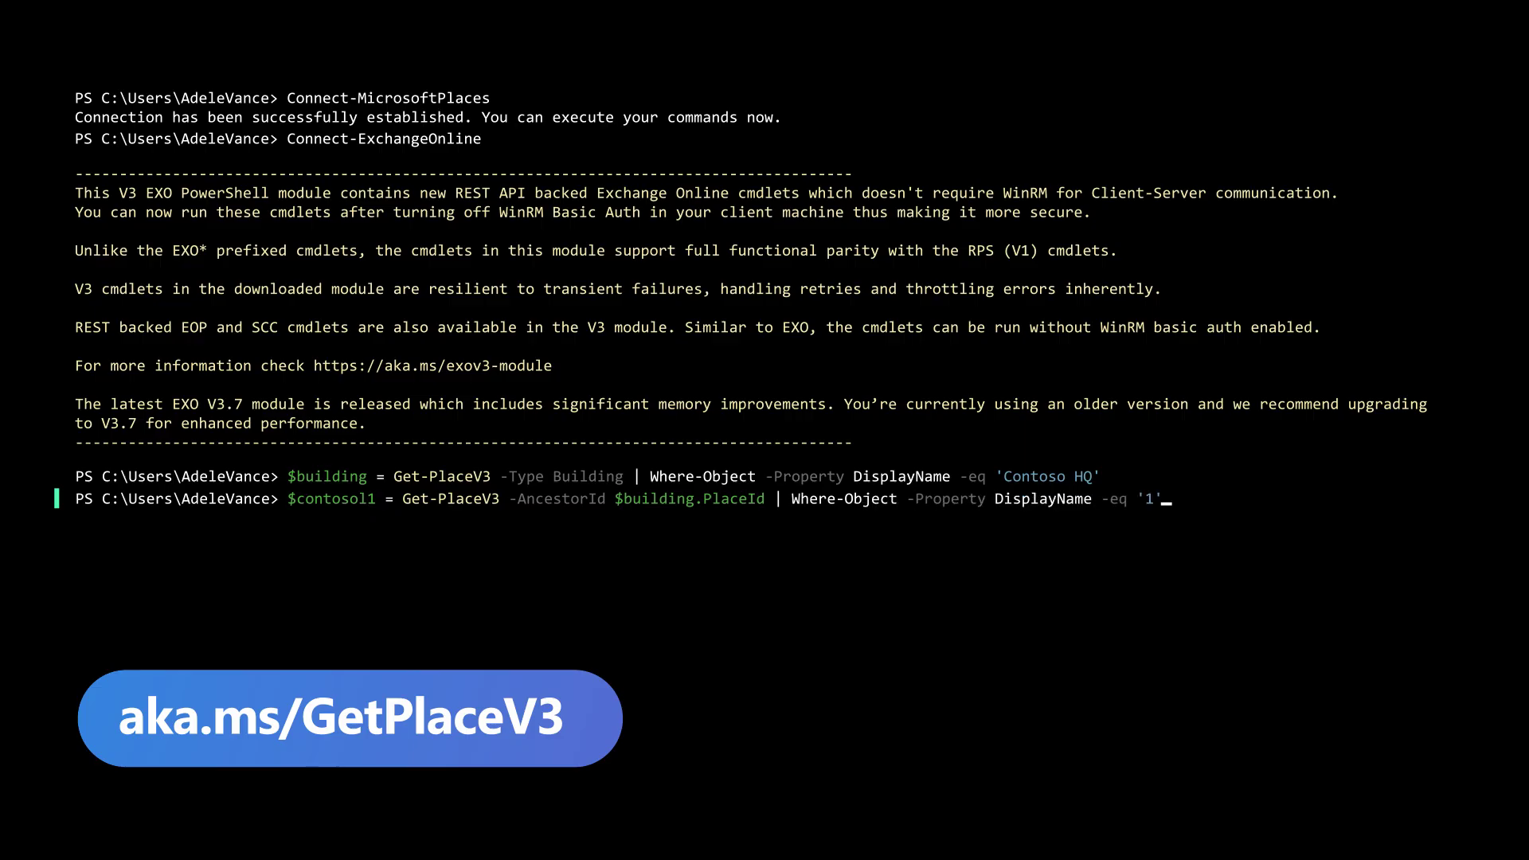
type("1'")
key("Return")
type("$sectionN1 = Get-PlaceV3 -AncestorId $contosol1.PlaceId | Where-Object -Property DisplayName -eq ' HQ.1.North'")
key("Return")
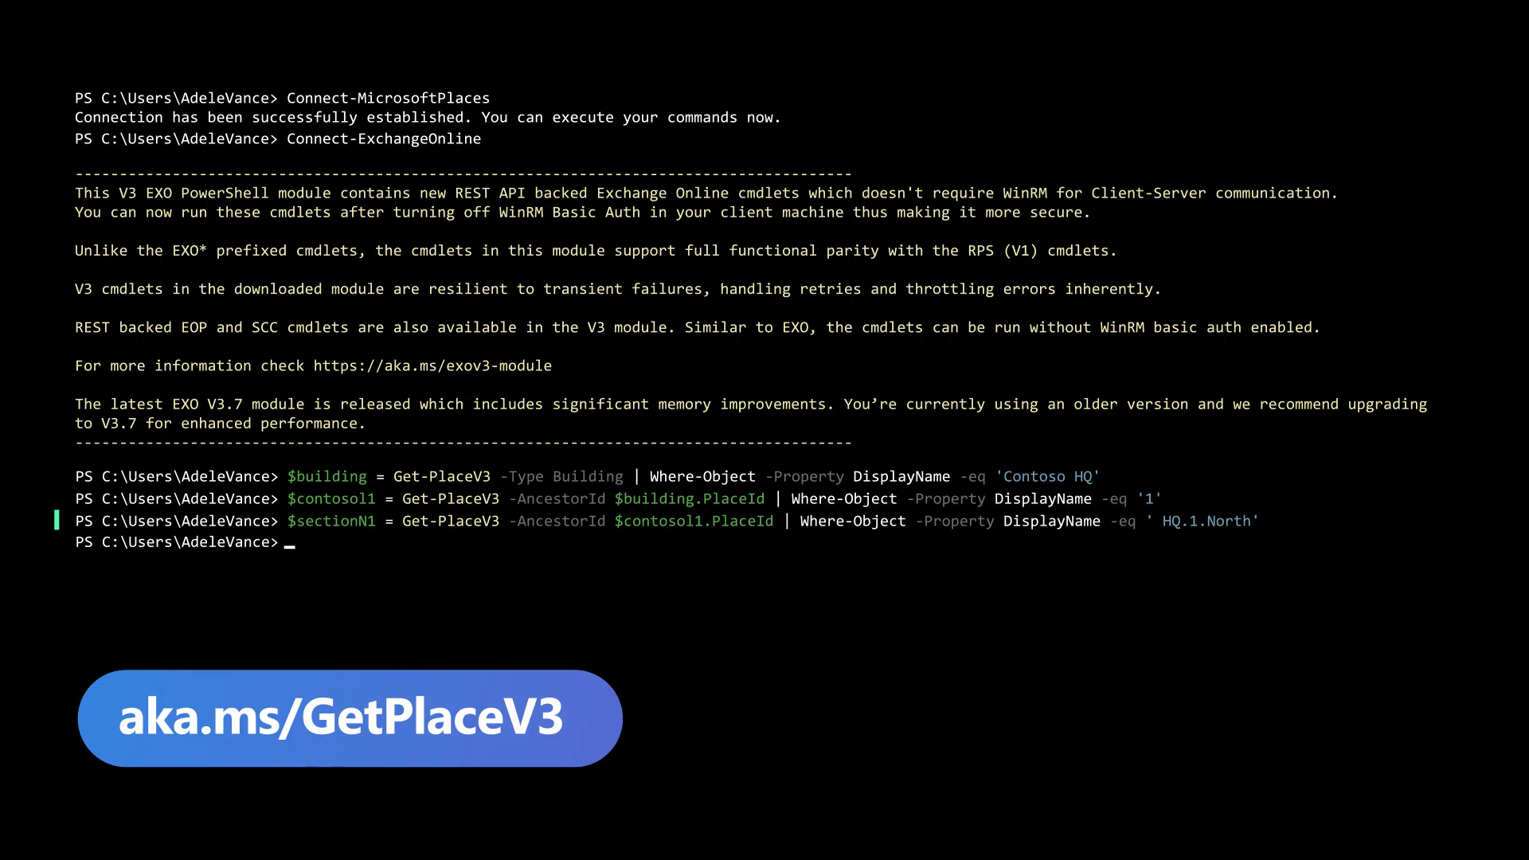
type("$sectionS1 = Get-PlaceV3 -AncestorId $contoso")
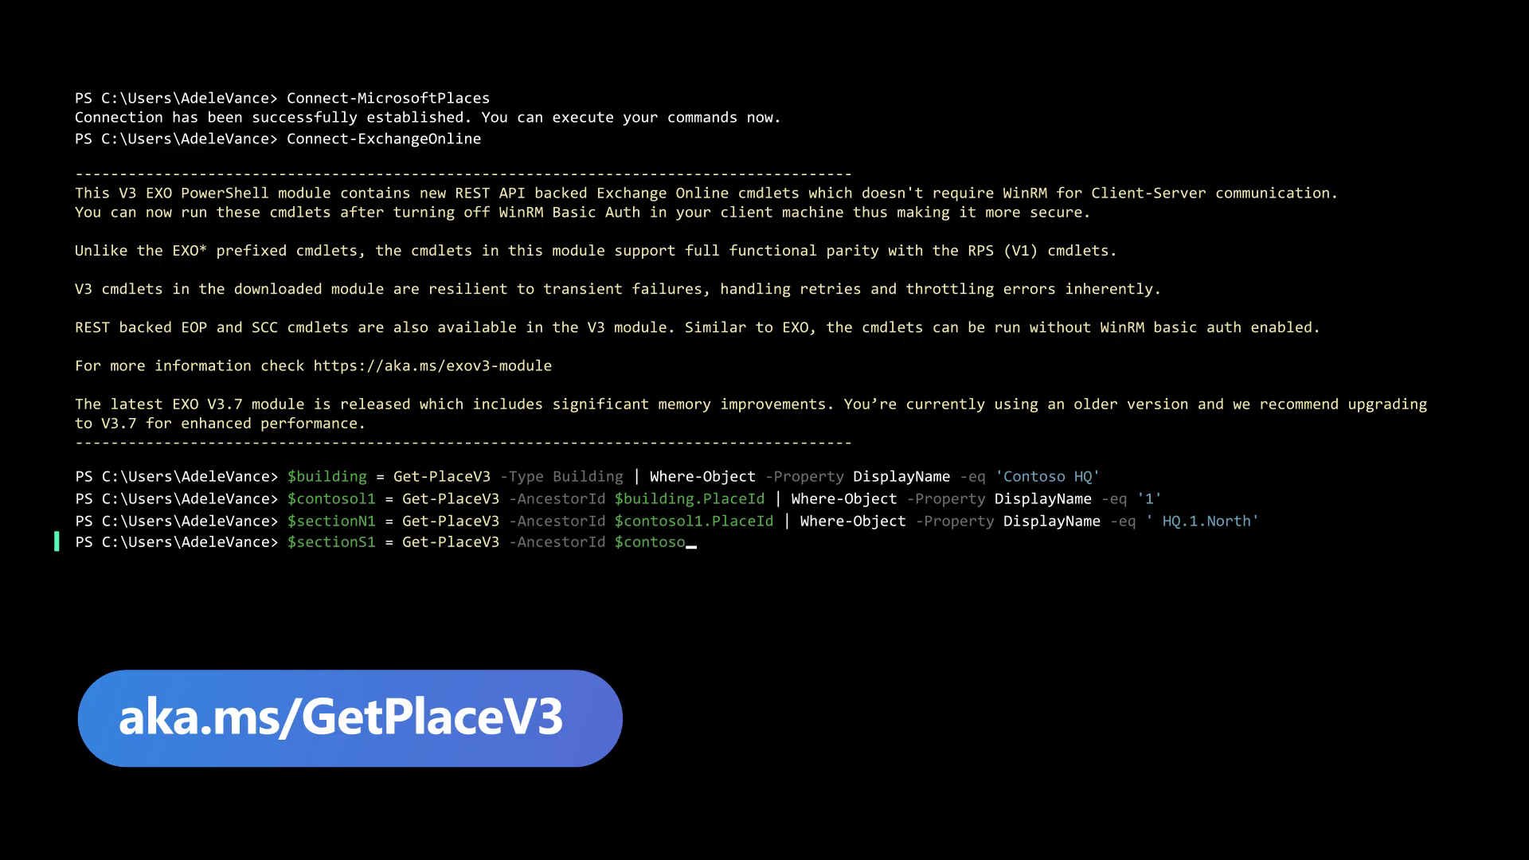
type("l1.PlaceId | Where-Object -Property DisplayName -eq ' HQ.1.South'")
key("Return")
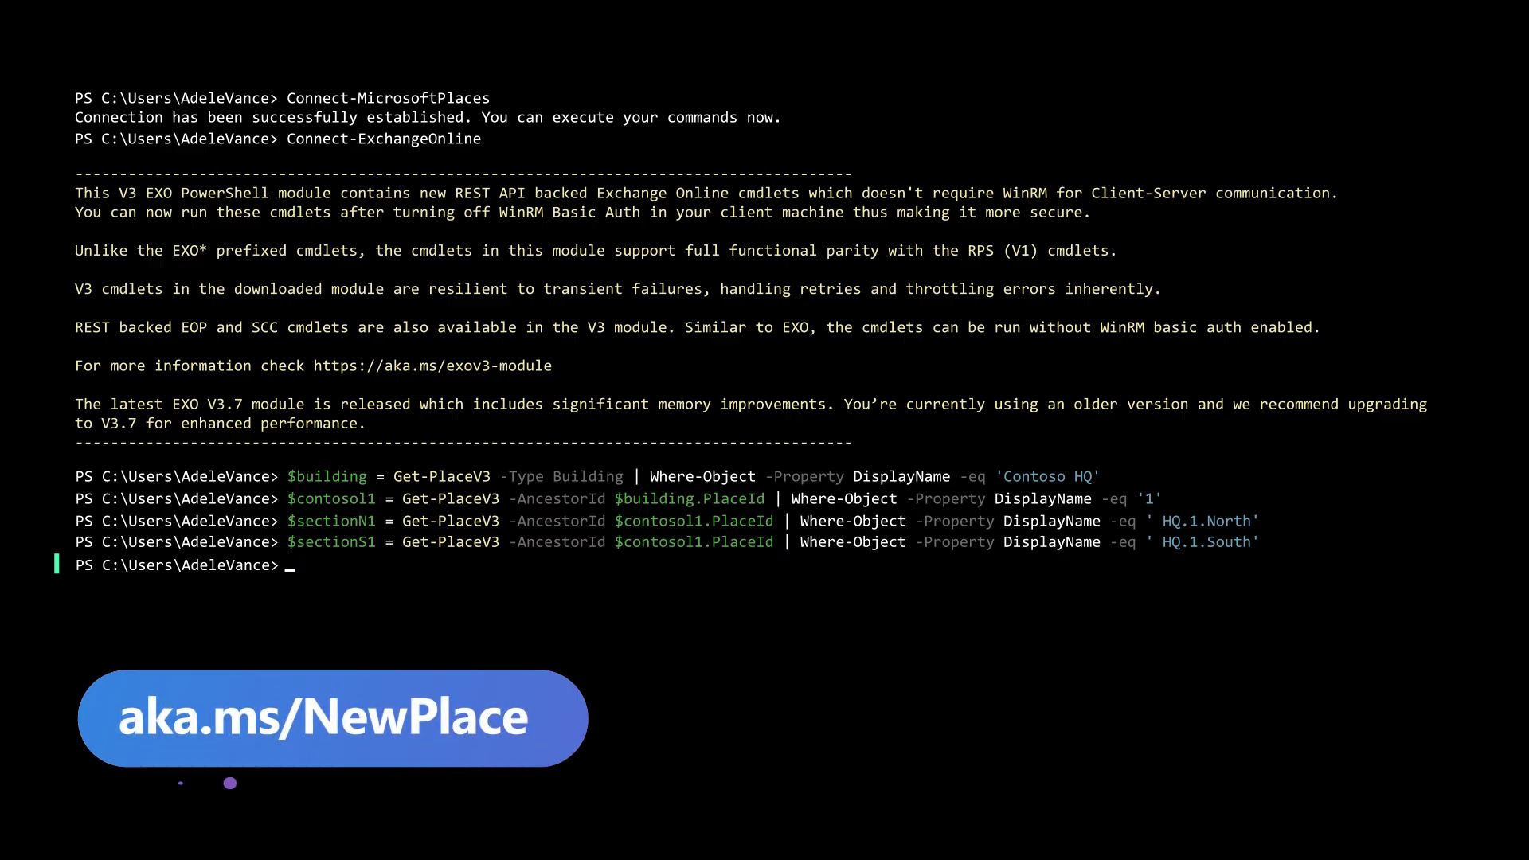
type("$desk1 = New-Place -Type Desk -Name \"Office HQ/1.190\" -ParentId $sectionN1.PlaceId")
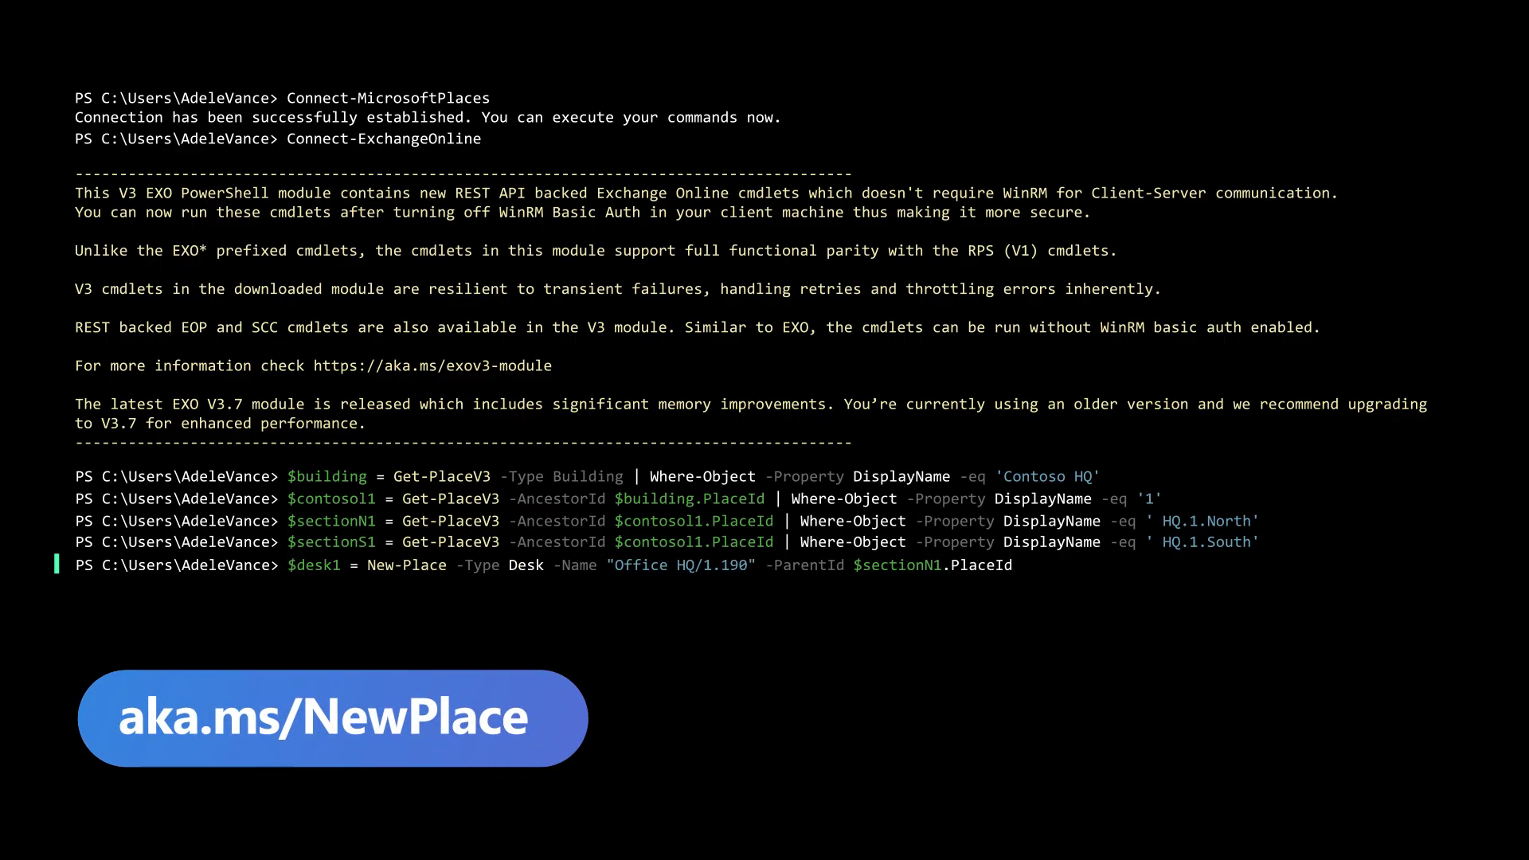
Create desk Office HQ/1.190 in HQ.1.North and link a hidden desk room mailbox
key("Return")
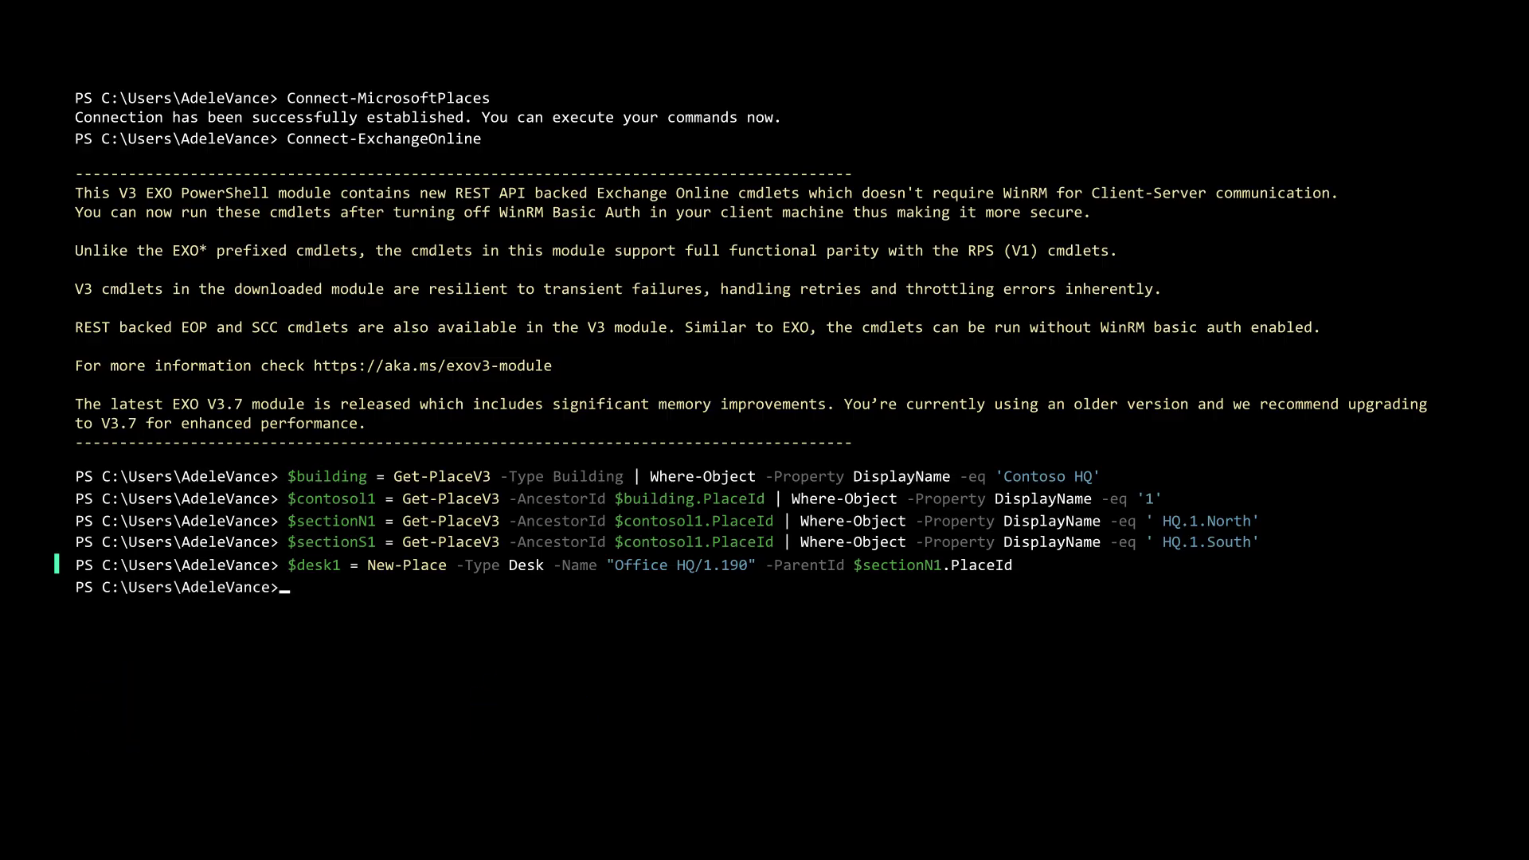
type("$mbx1")
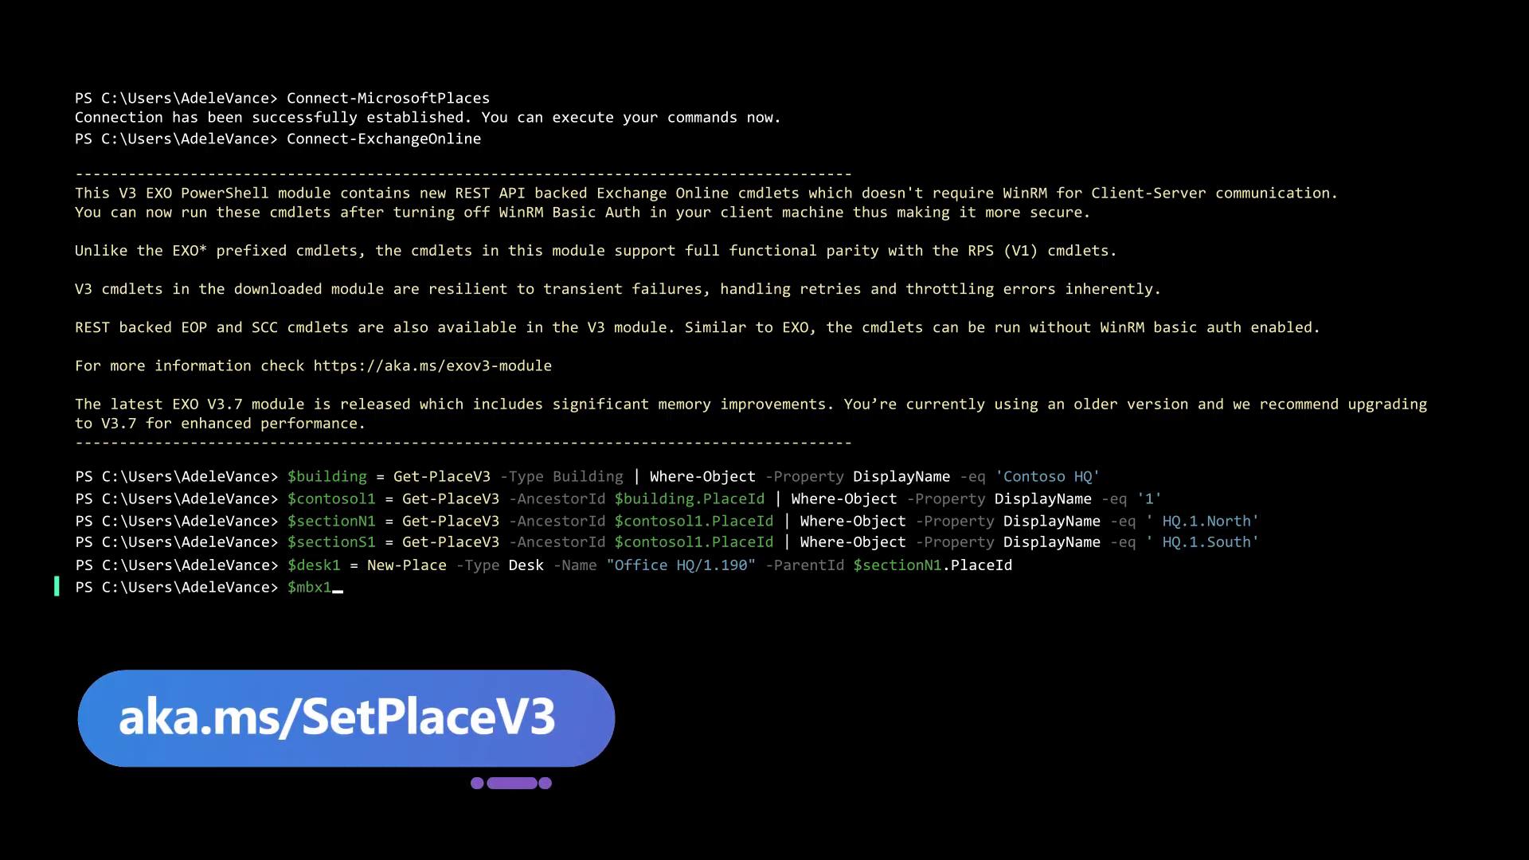
type(" = New-Mailbox -Room -Alias \"office-hq-1.190\" -Name \"Office HQ/1.190\"")
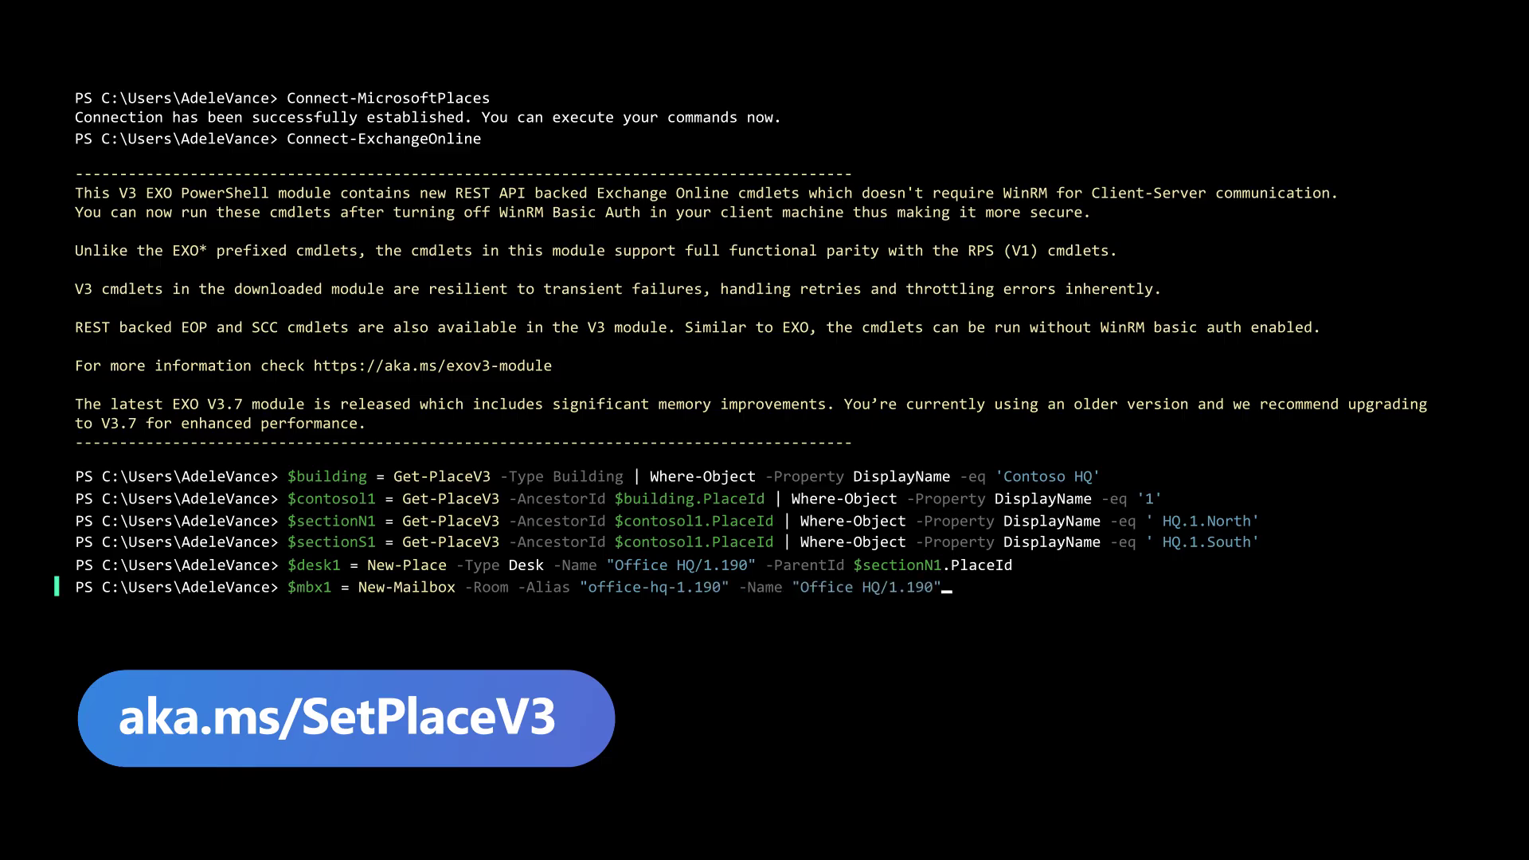
key("Return")
type("Set-M")
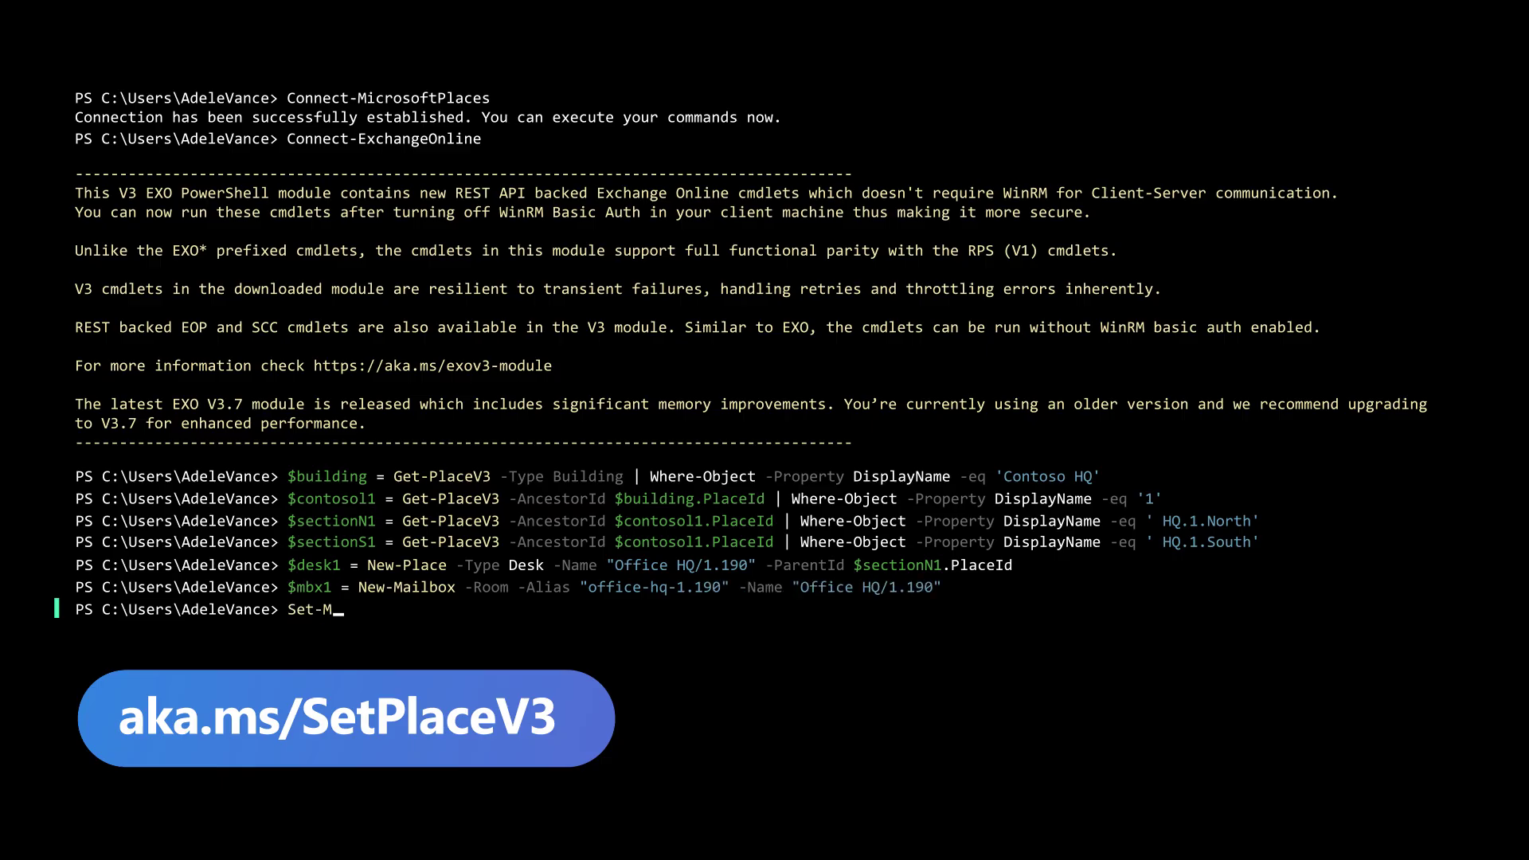
type("ailbox $mbx1.Identity -Type Desk -HiddenFromAddressListsEnabled $true")
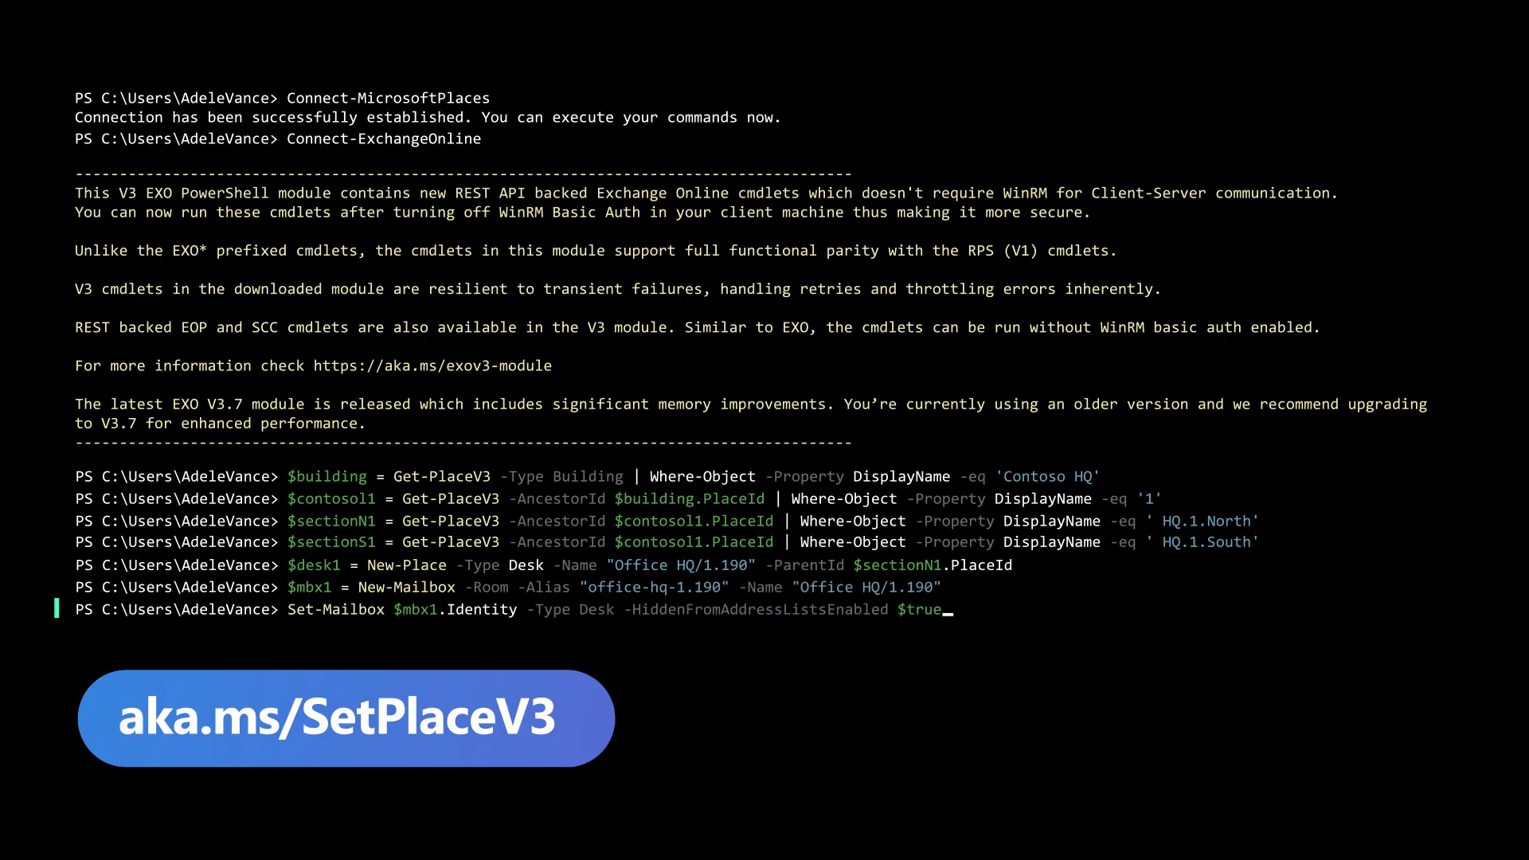
key("Return")
type("Set-PlaceV3")
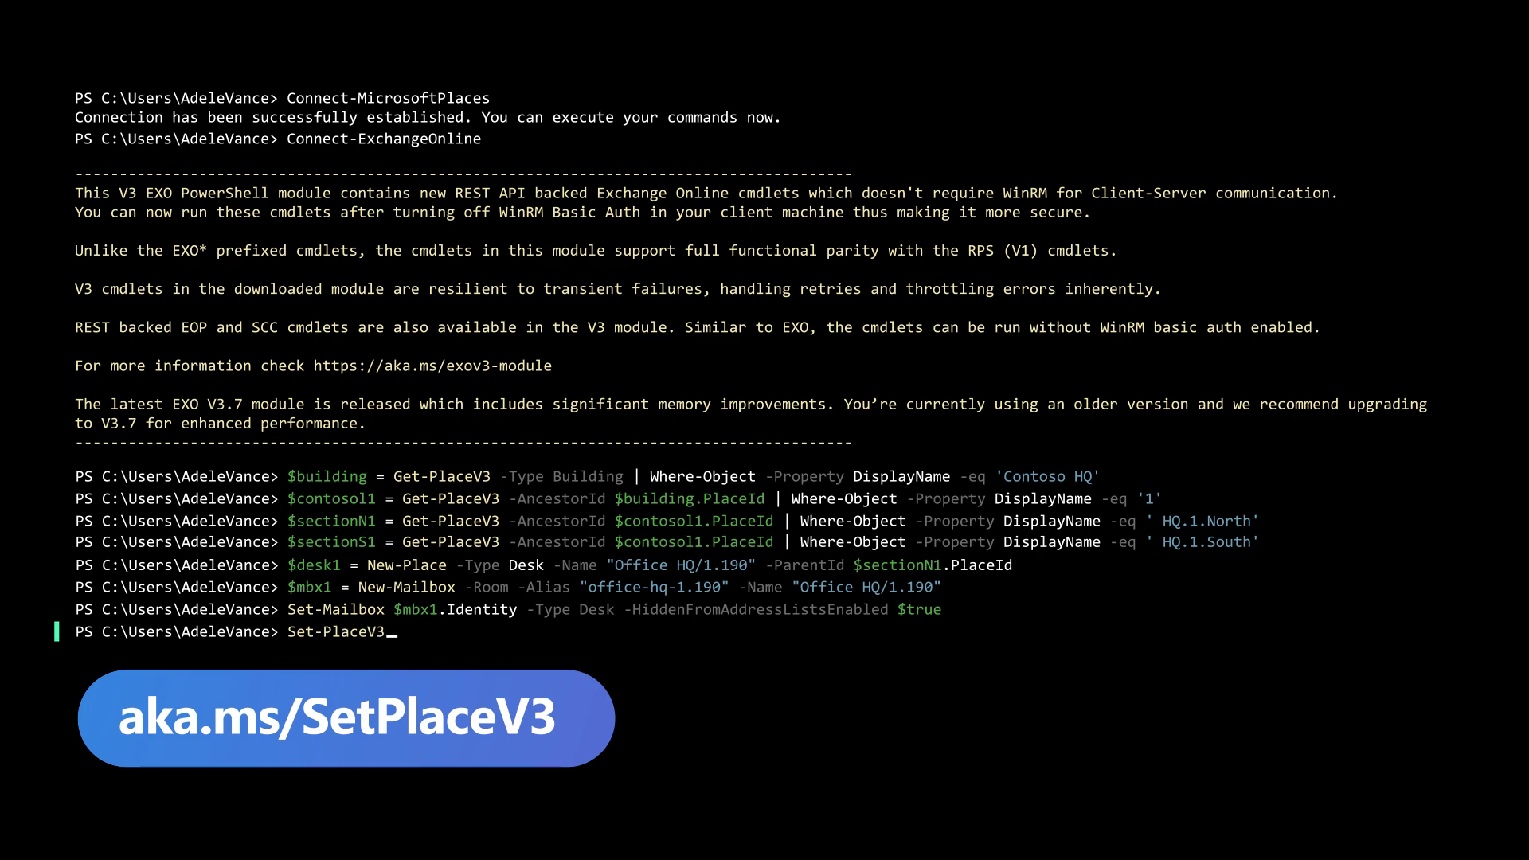
type(" $desk1.PlaceId -Mailbox $mbx1.Identity")
key("Return")
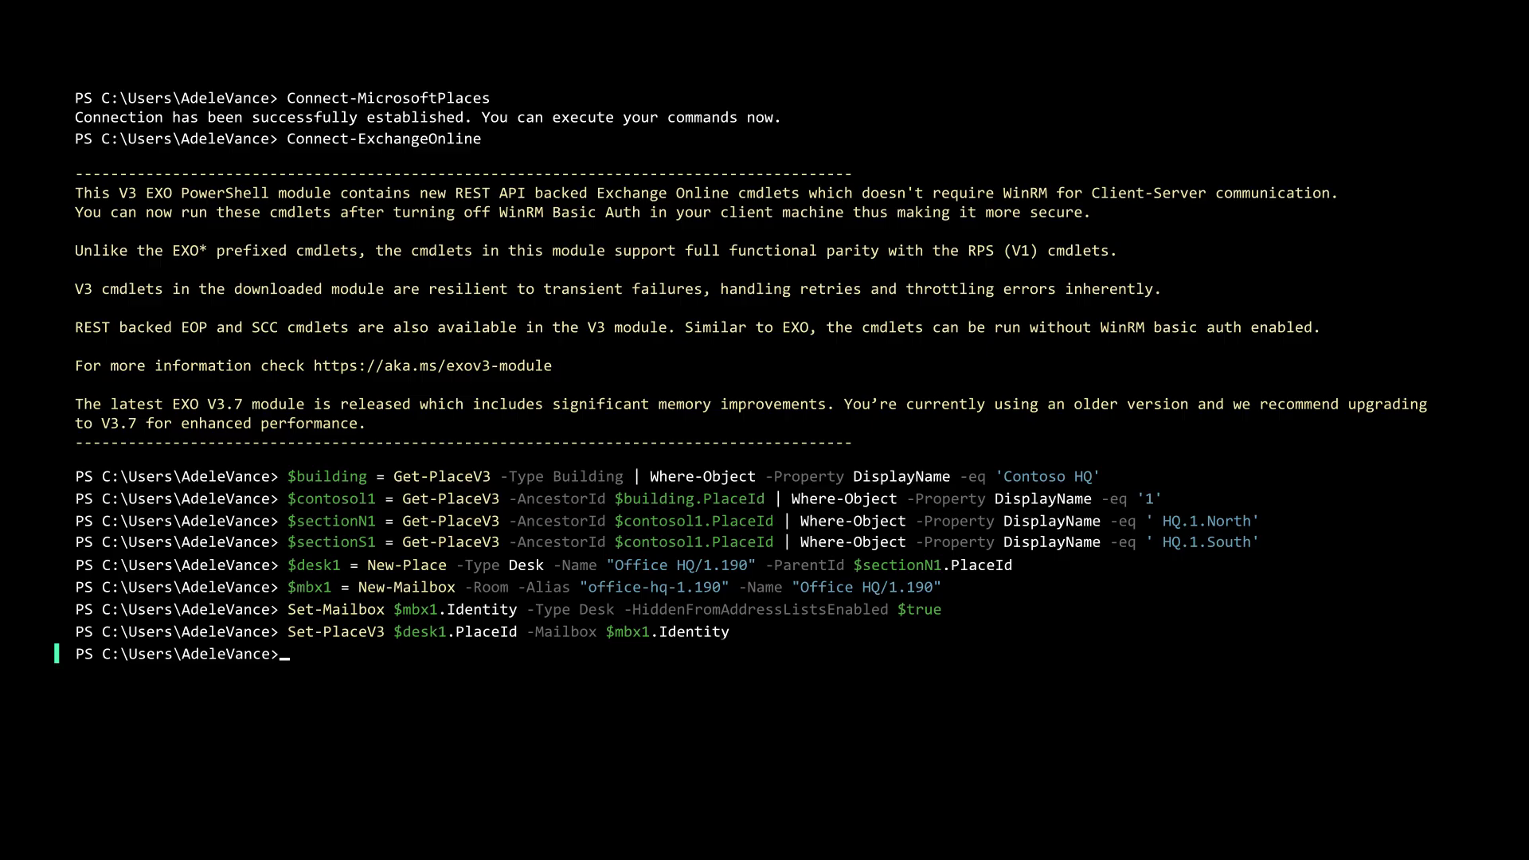
type("Set-Placev3 $desk1.PlaceId -IsWheelChairAccessible $true -Tags \"Office\", \"Monitor\", \"Docking Station\", \"Height Adjustable Desk\"")
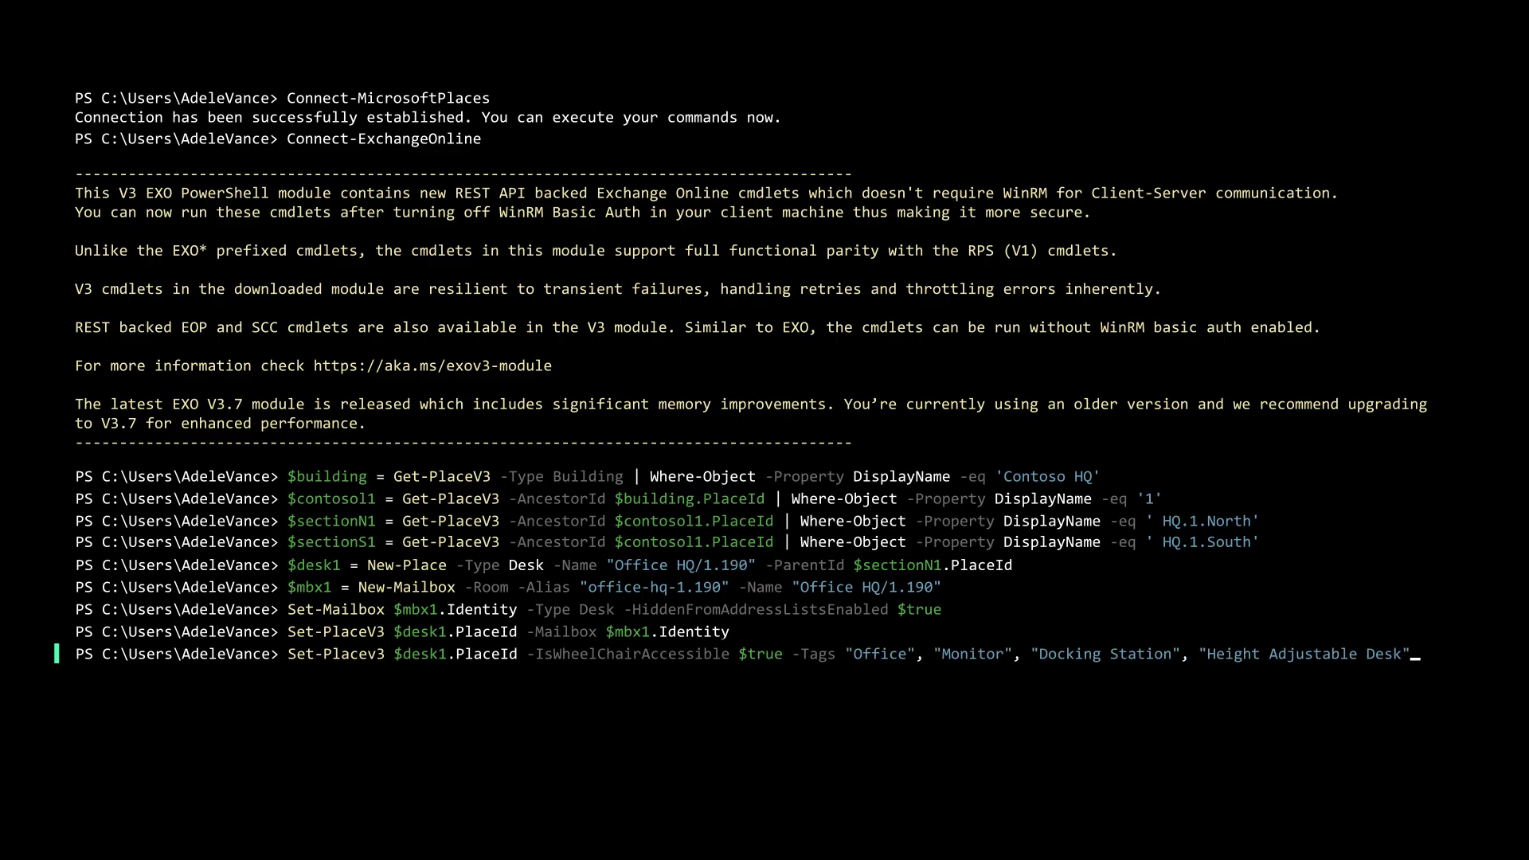
Make desk Office HQ/1.190 wheelchair accessible and tag it Office, Monitor, Docking Station, Height Adjustable Desk
key("Return")
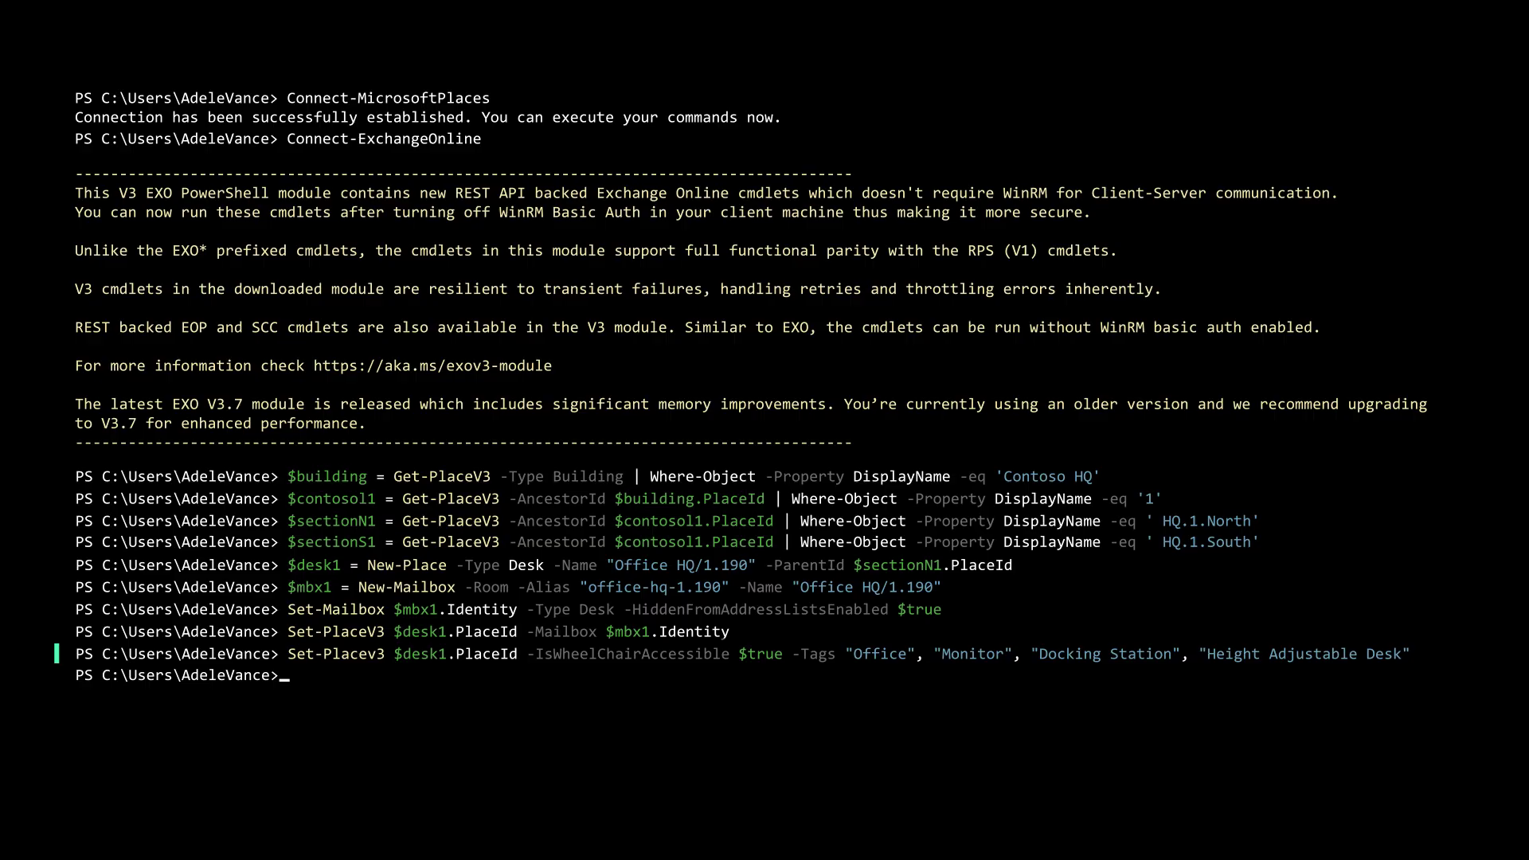
type("cls")
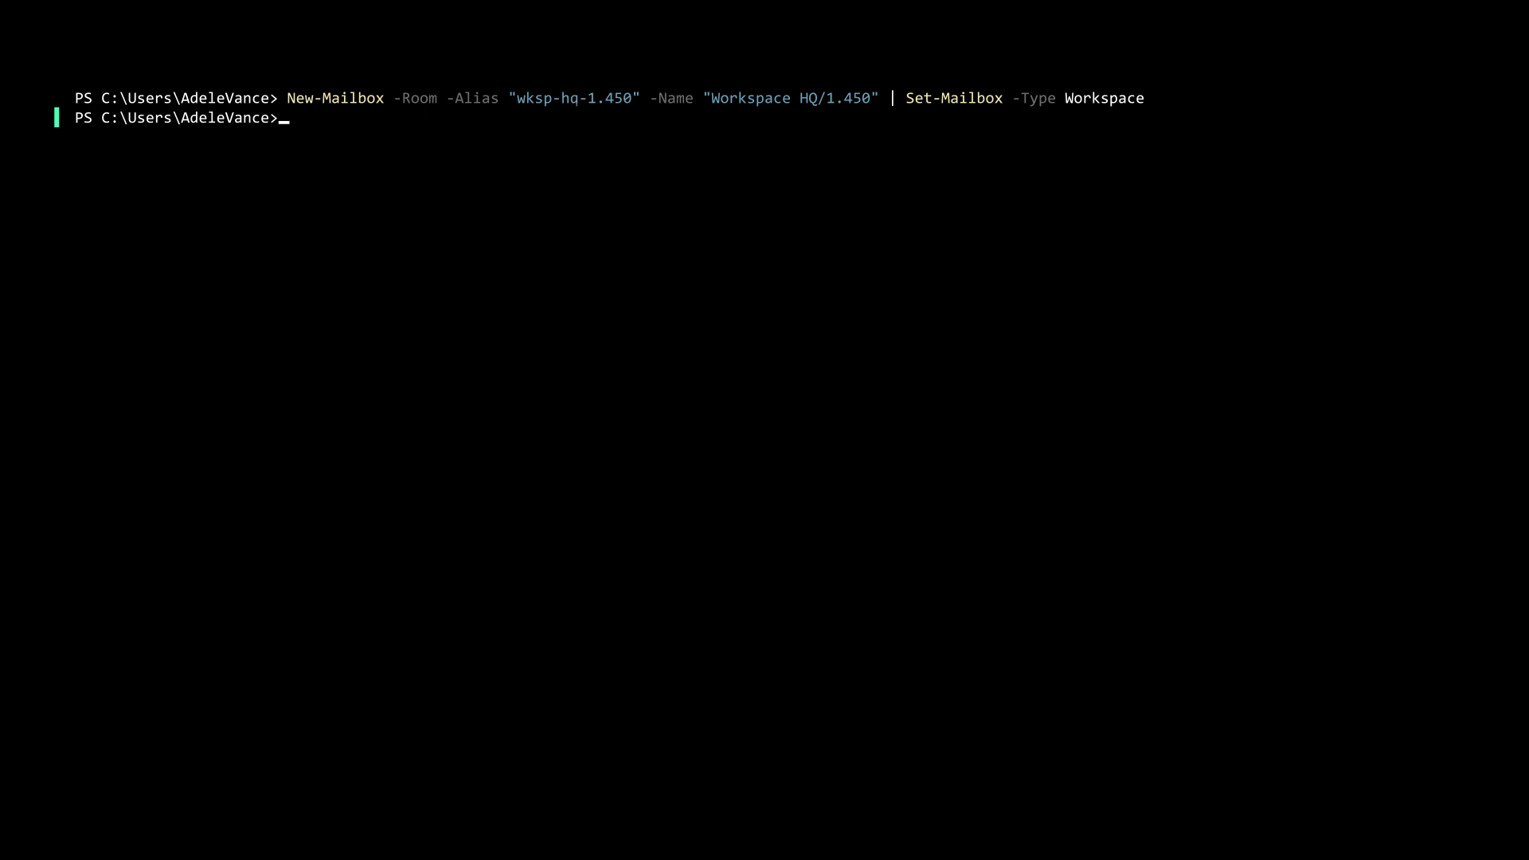
type("Set-MailboxCalendarConfiguration -")
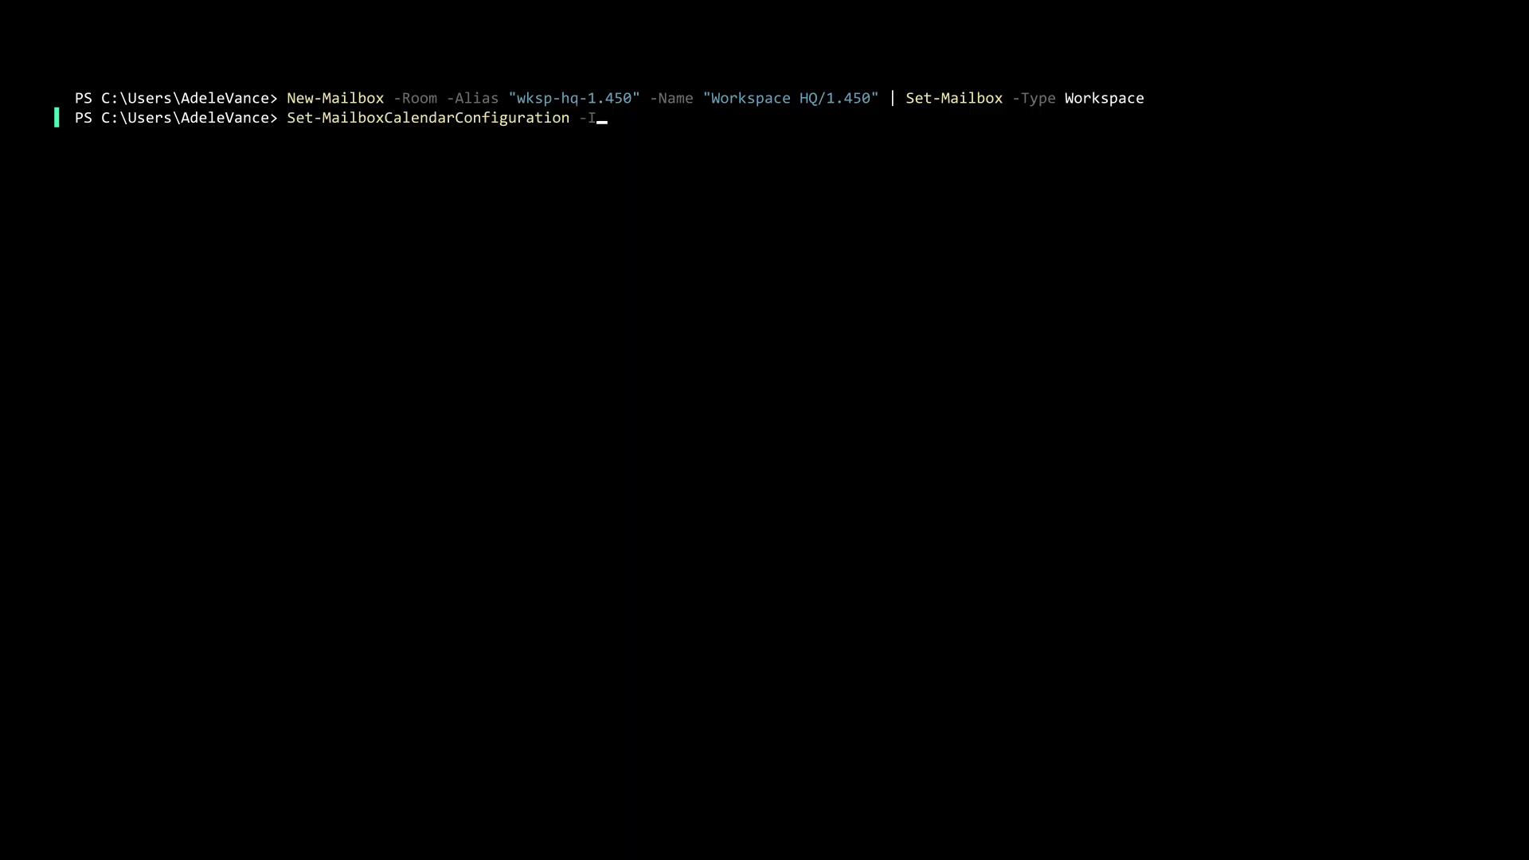
type("Identity \"wksp-hq-1.450\" -WorkingHoursTimeZone \"Pacific Standard Time\" -WorkingHoursStartTime 09:00:00")
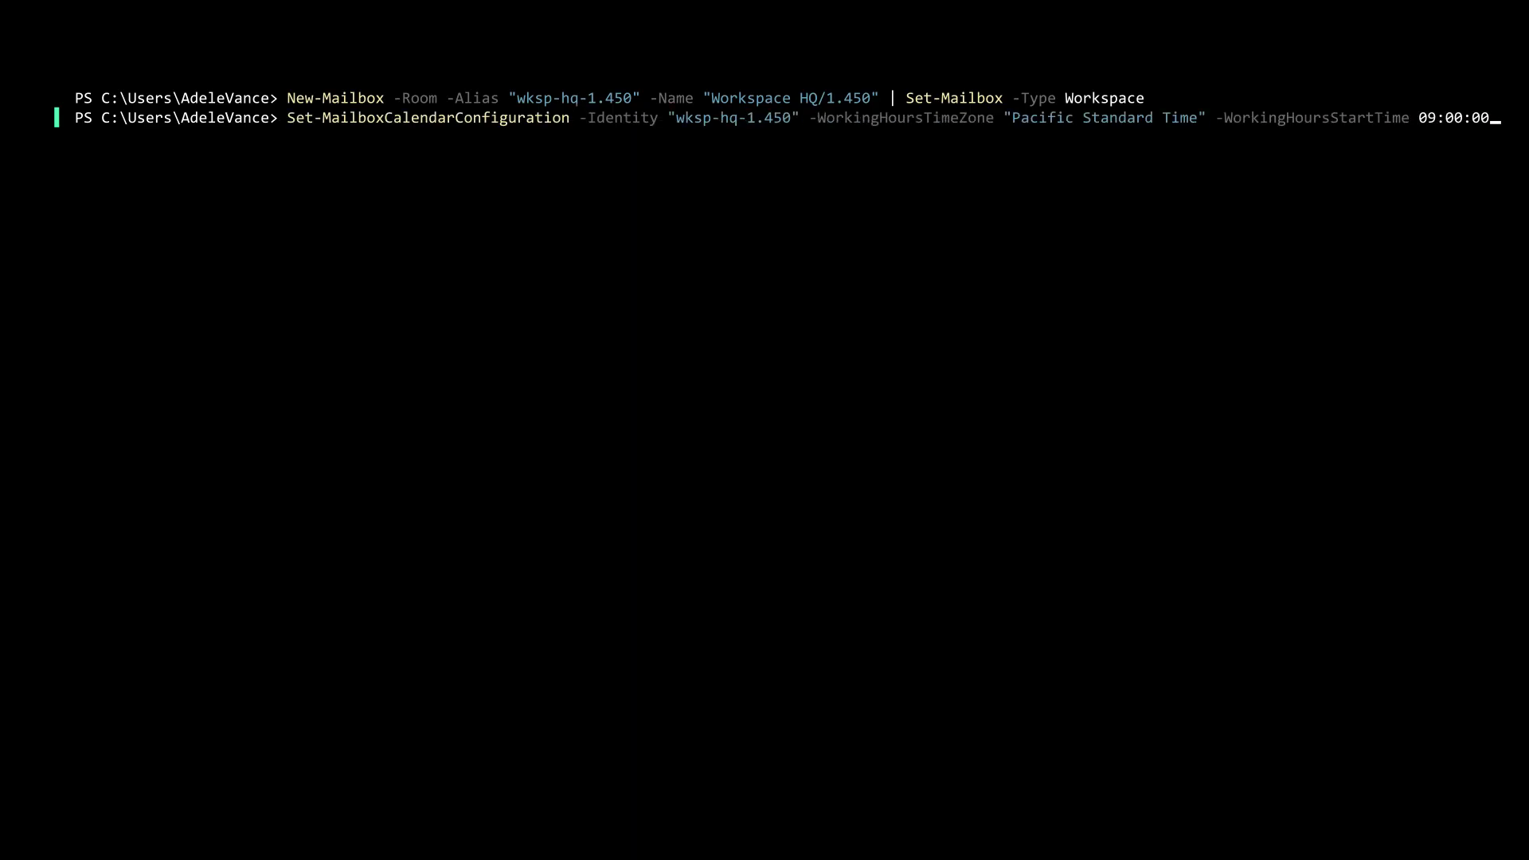
Give wksp-hq-1.450 Pacific Standard Time hours from 09:00, enforced capacity and allowed conflicts
key("Return")
type("Set-CalendarProc")
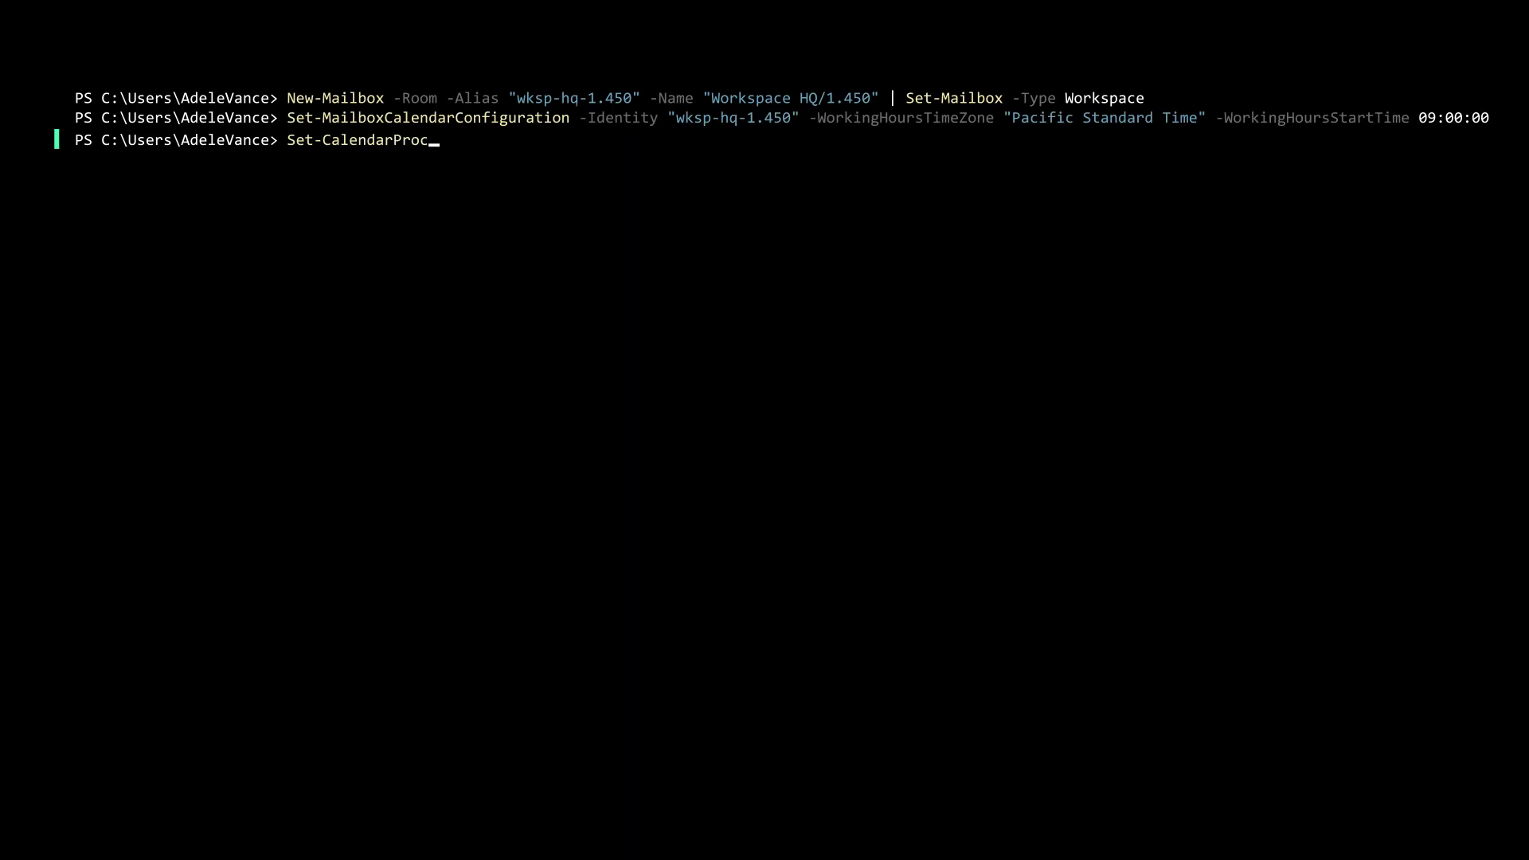
type("essing -Identity \"wksp-hq-1.450\" -EnforceCapacity $True -AllowConflicts $true")
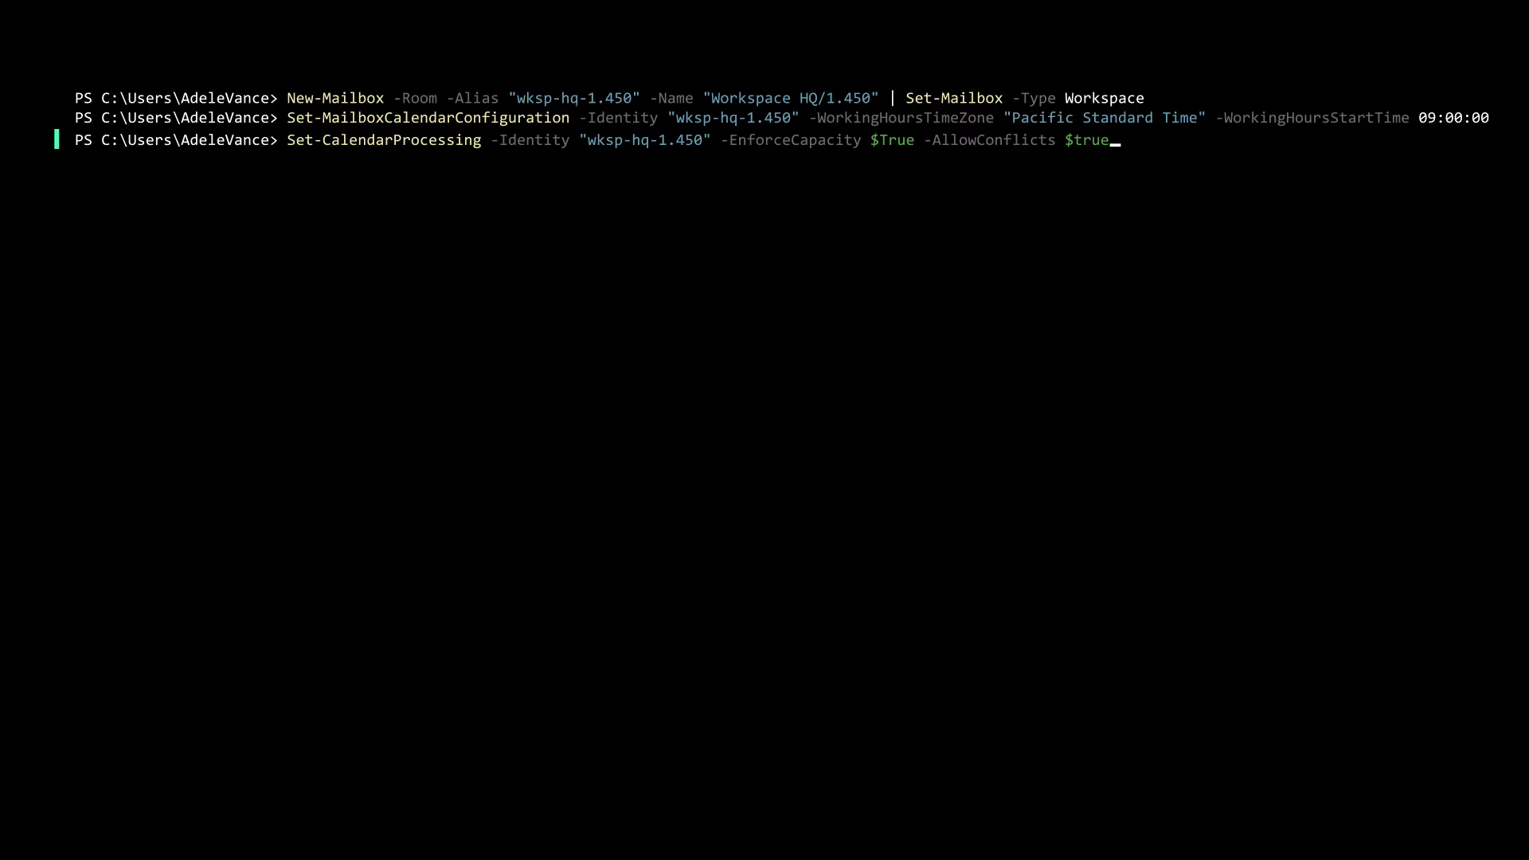
key("Return")
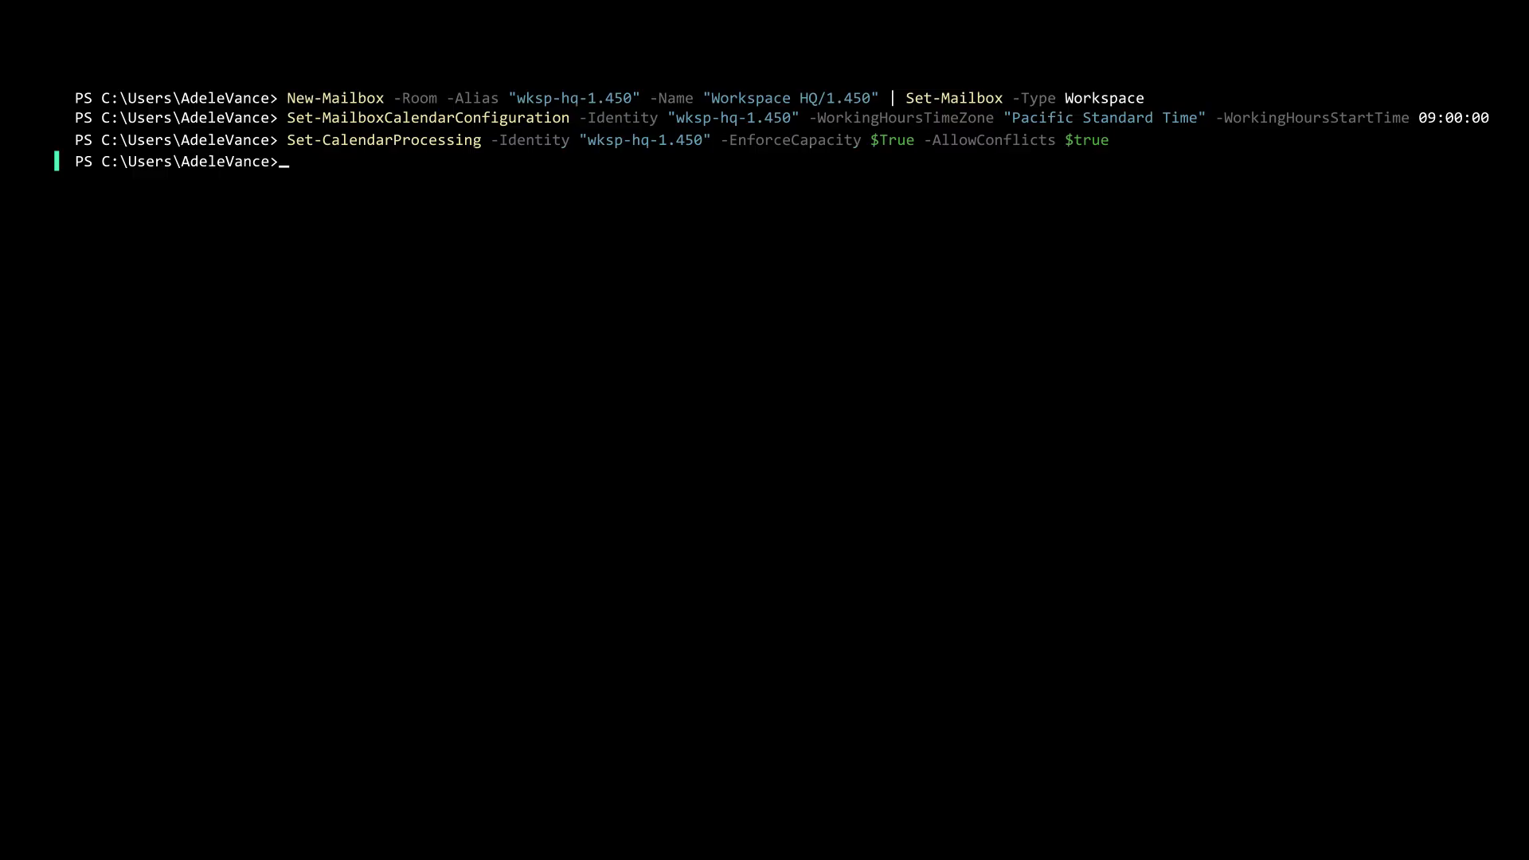
type("Set-PlaceV3 -Identity \"wksp-hq-1.450\" -Capacity 10 -Label \"Worksp")
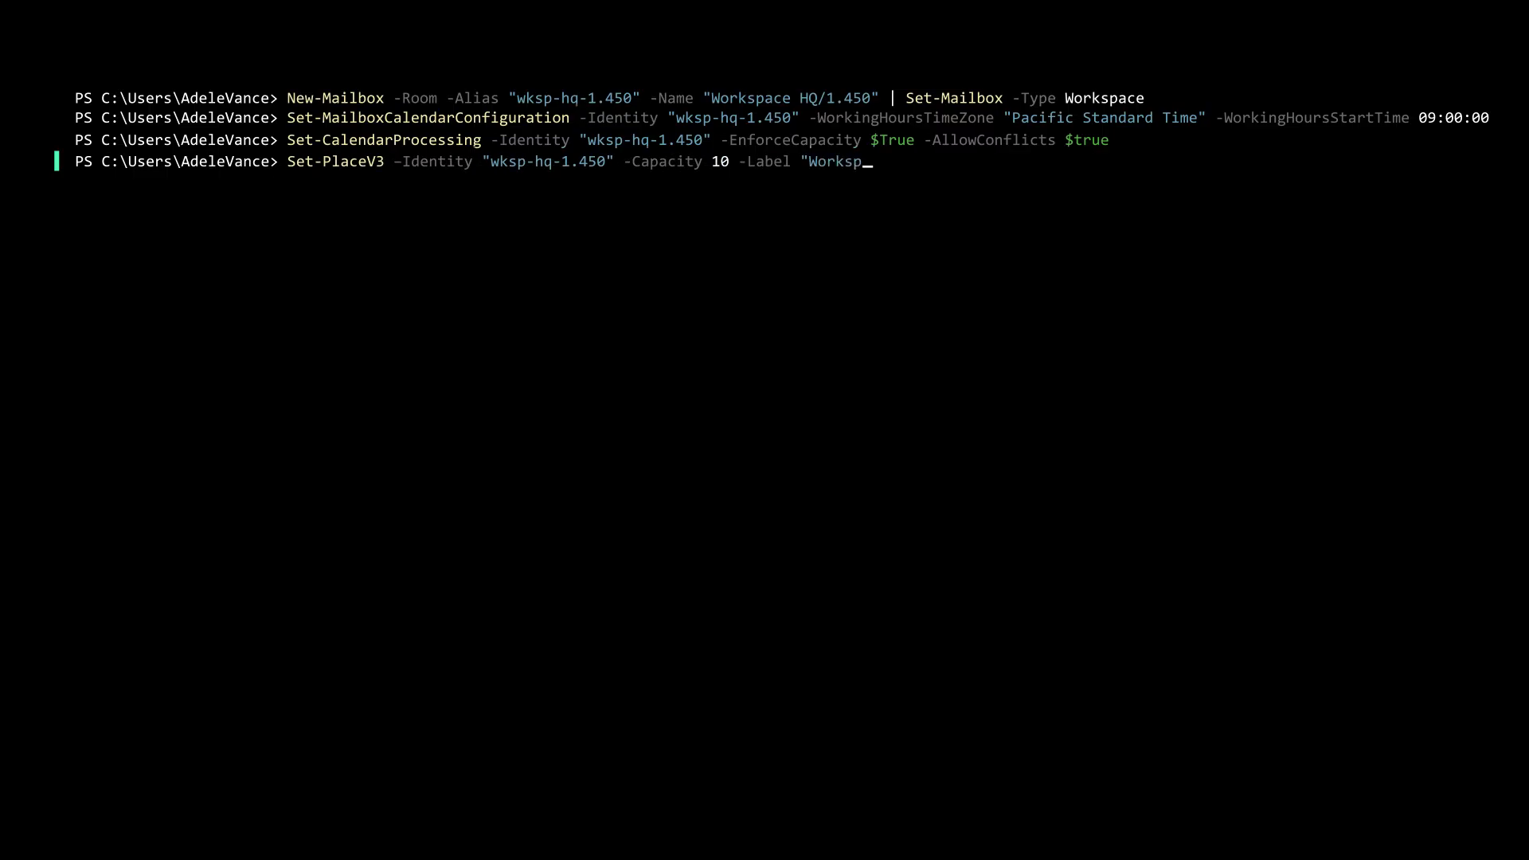
type("ace HQ/1.450\" -FloorLabel \"1\" -IsWheelChairAccessible $true -Tags \"Office\", \"Monitor\", \"Docki")
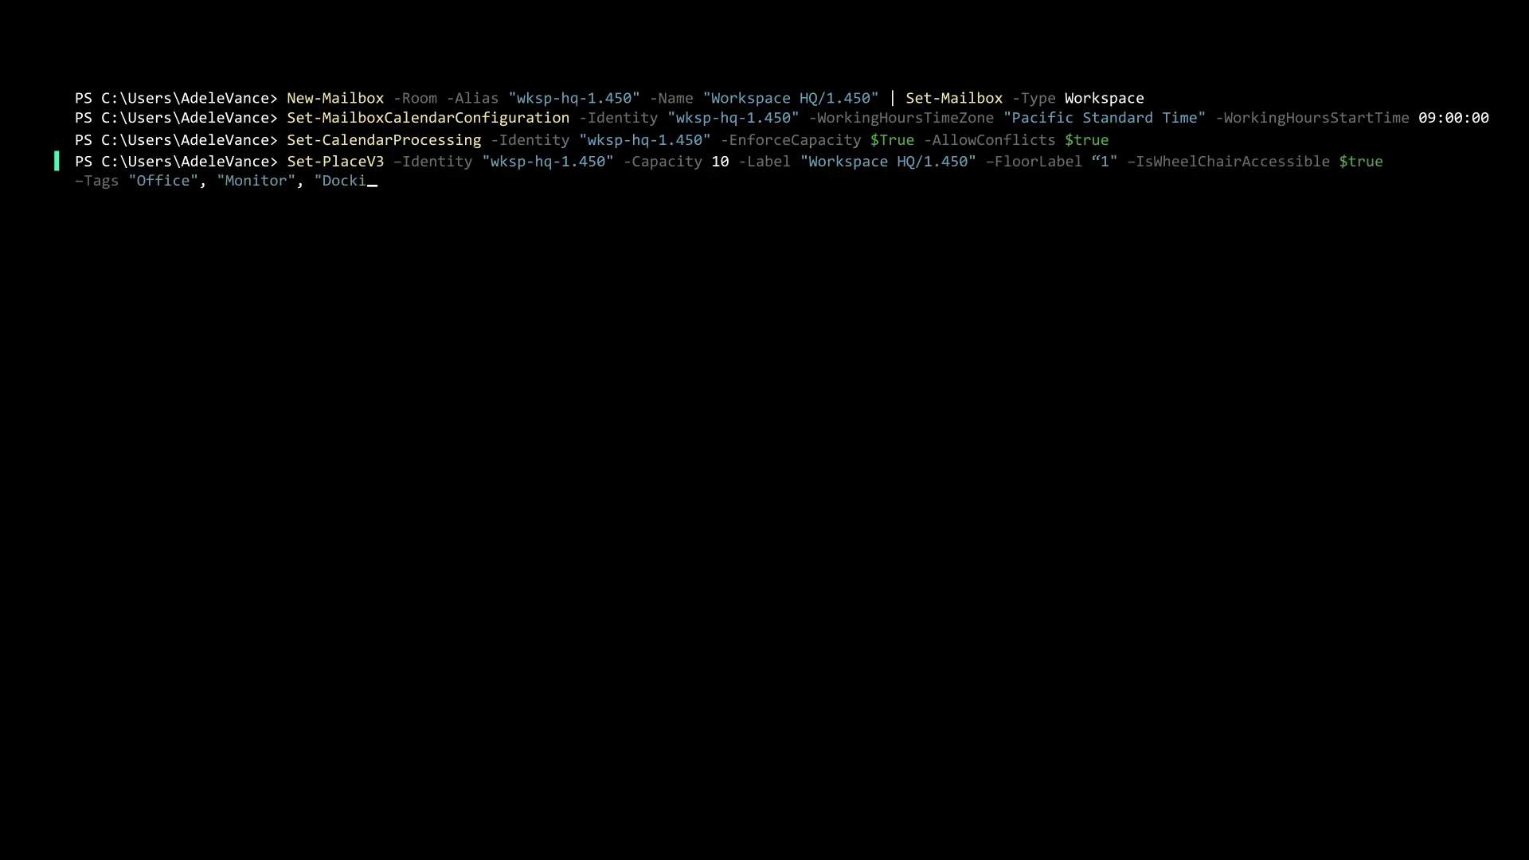
type("ng Station\" -ParentId $sectionS1.PlaceId")
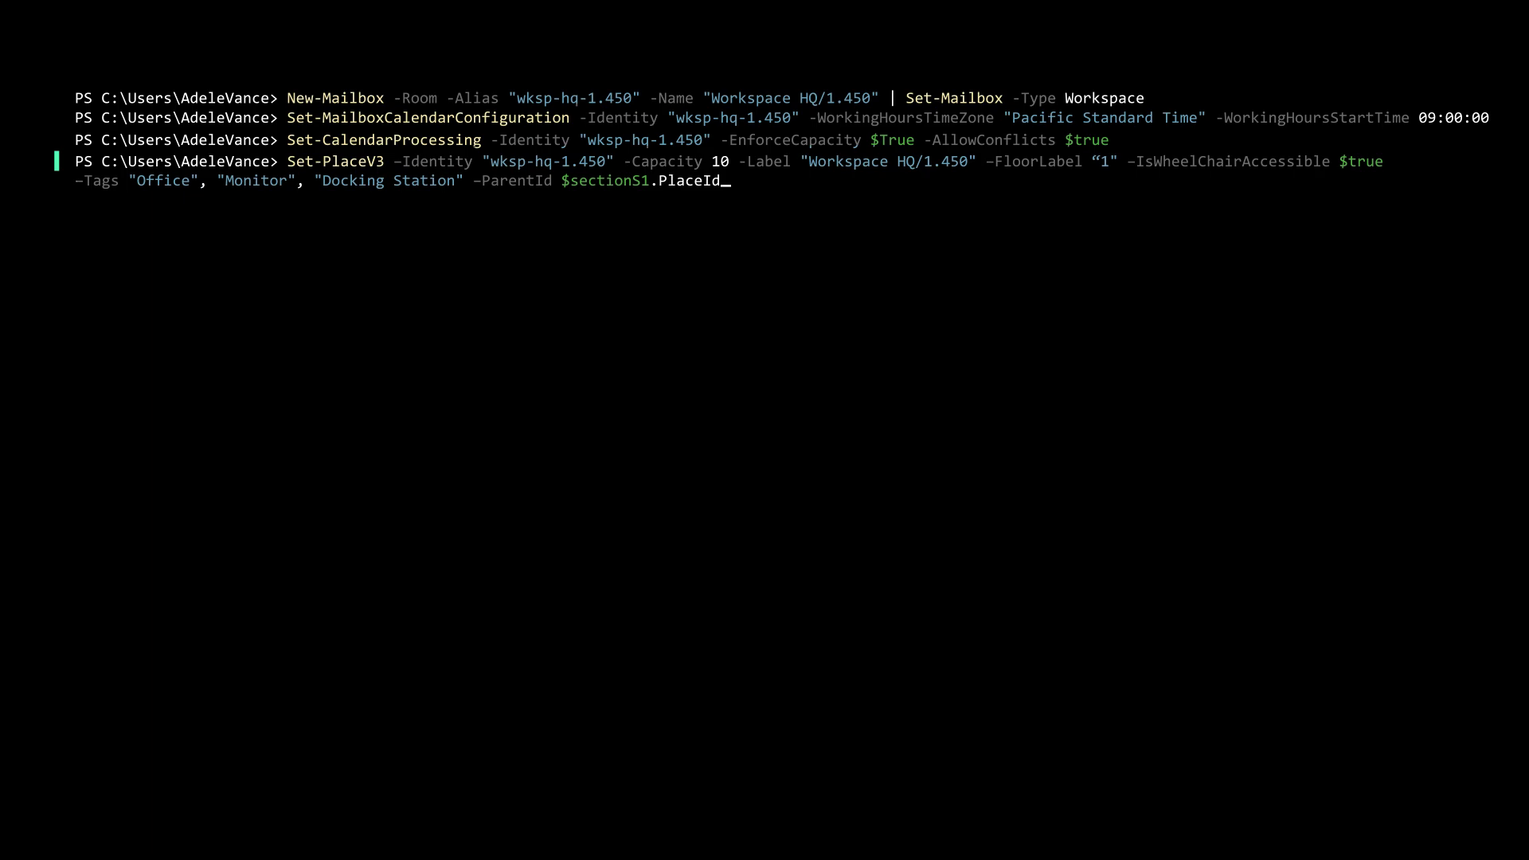
Set workspace wksp-hq-1.450 to capacity 10, floor 1, accessible, with Office, Monitor, Docking Station tags
key("Return")
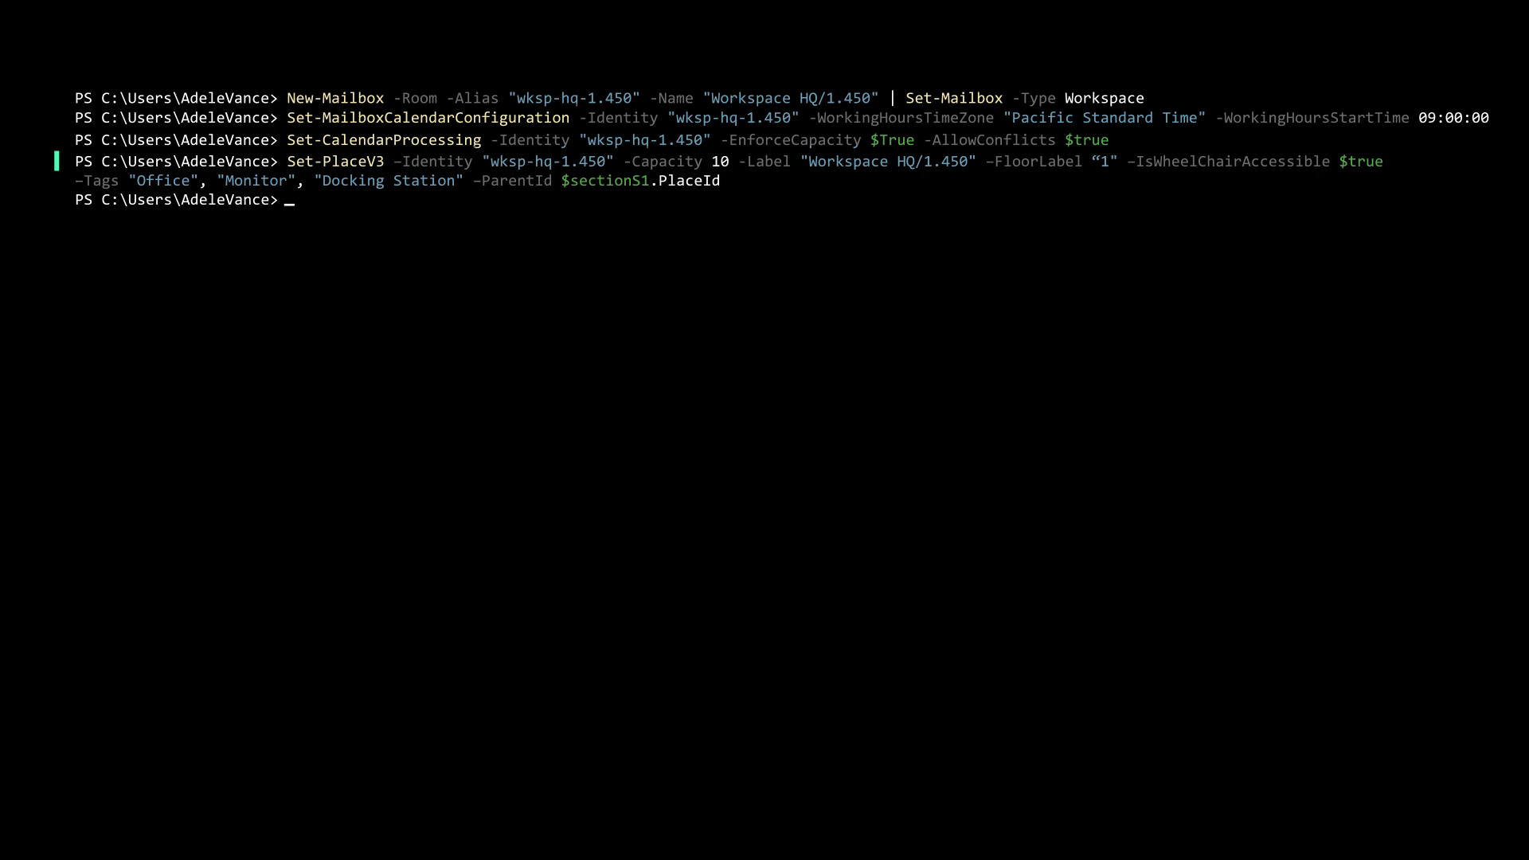
type("cls")
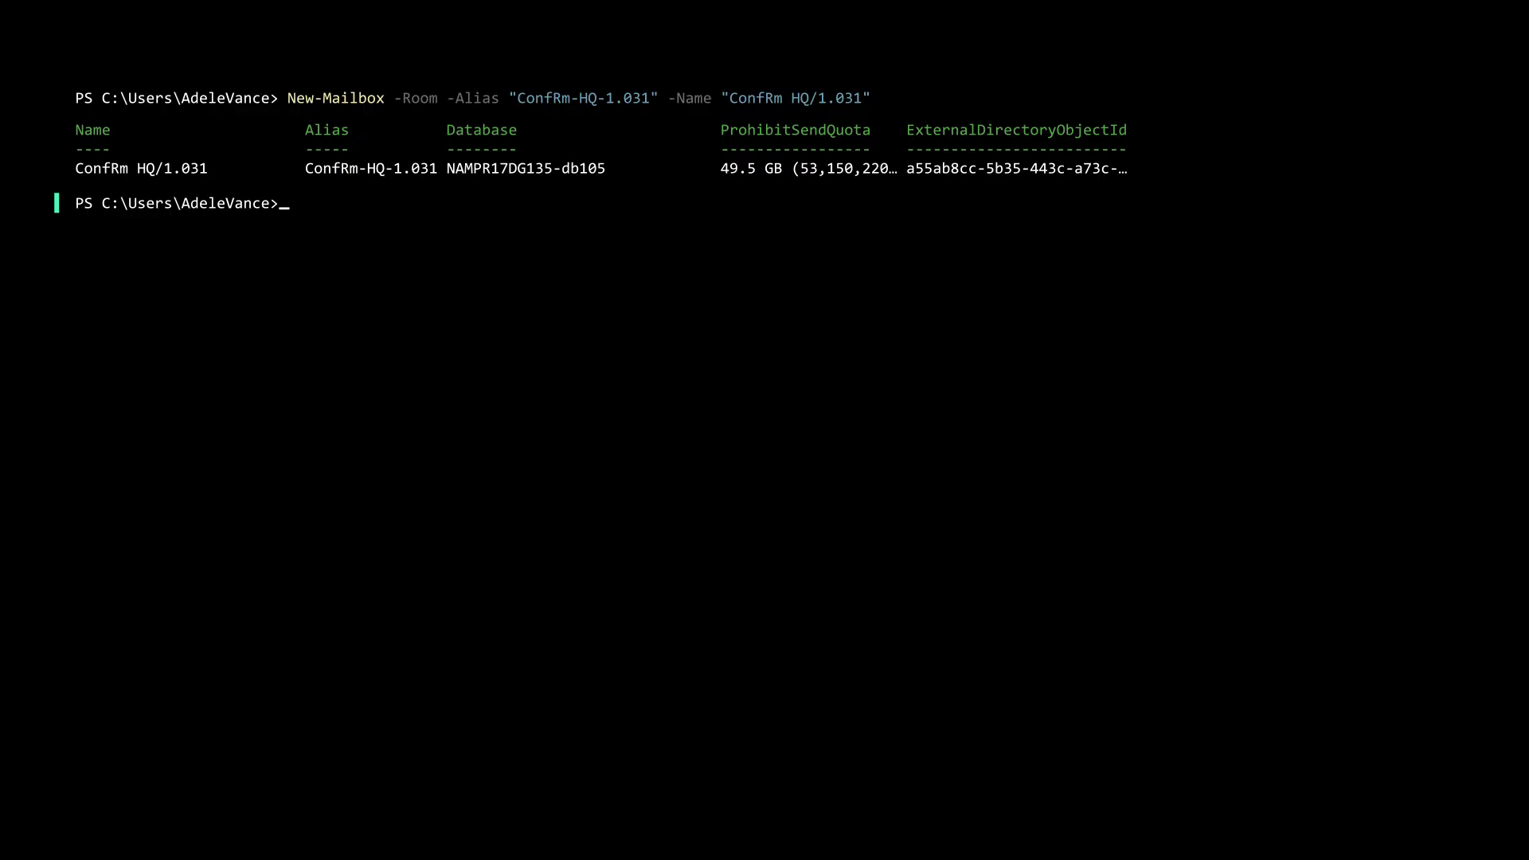
type("Set-CalendarProcessing -Identity \"ConfRm-HQ-1.031\" -AutomateProcessing AutoAccept -AddOrganizerToSubject $false -AllowRecurri")
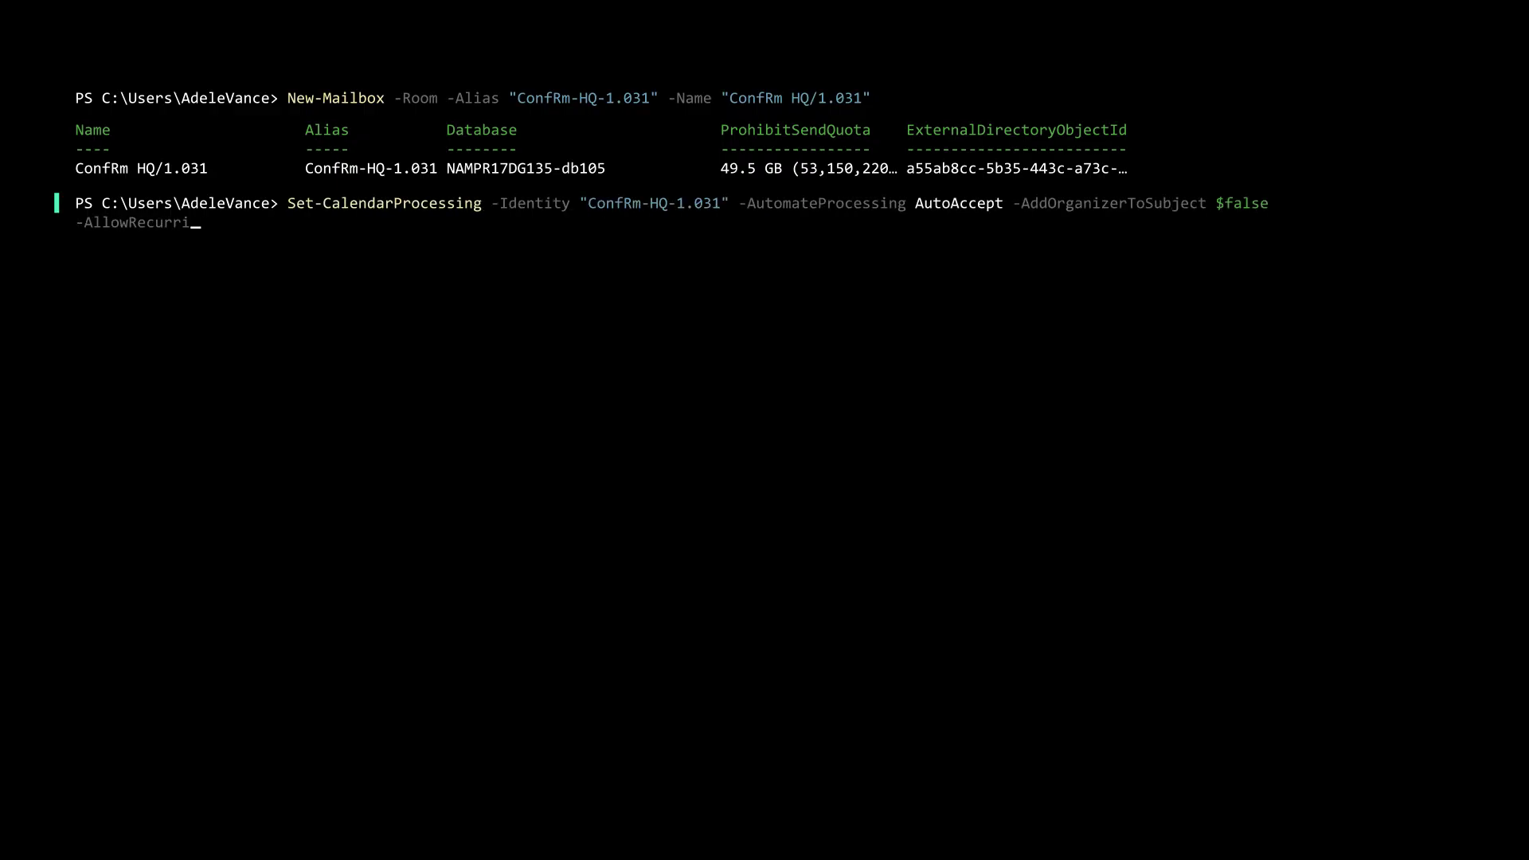
type("ngMeetings $true -DeleteAttachments $true -DeleteComments $false -DeleteSubject $false -ProcessExternalMeetingMessages $true -RemovePrivateProperty $false")
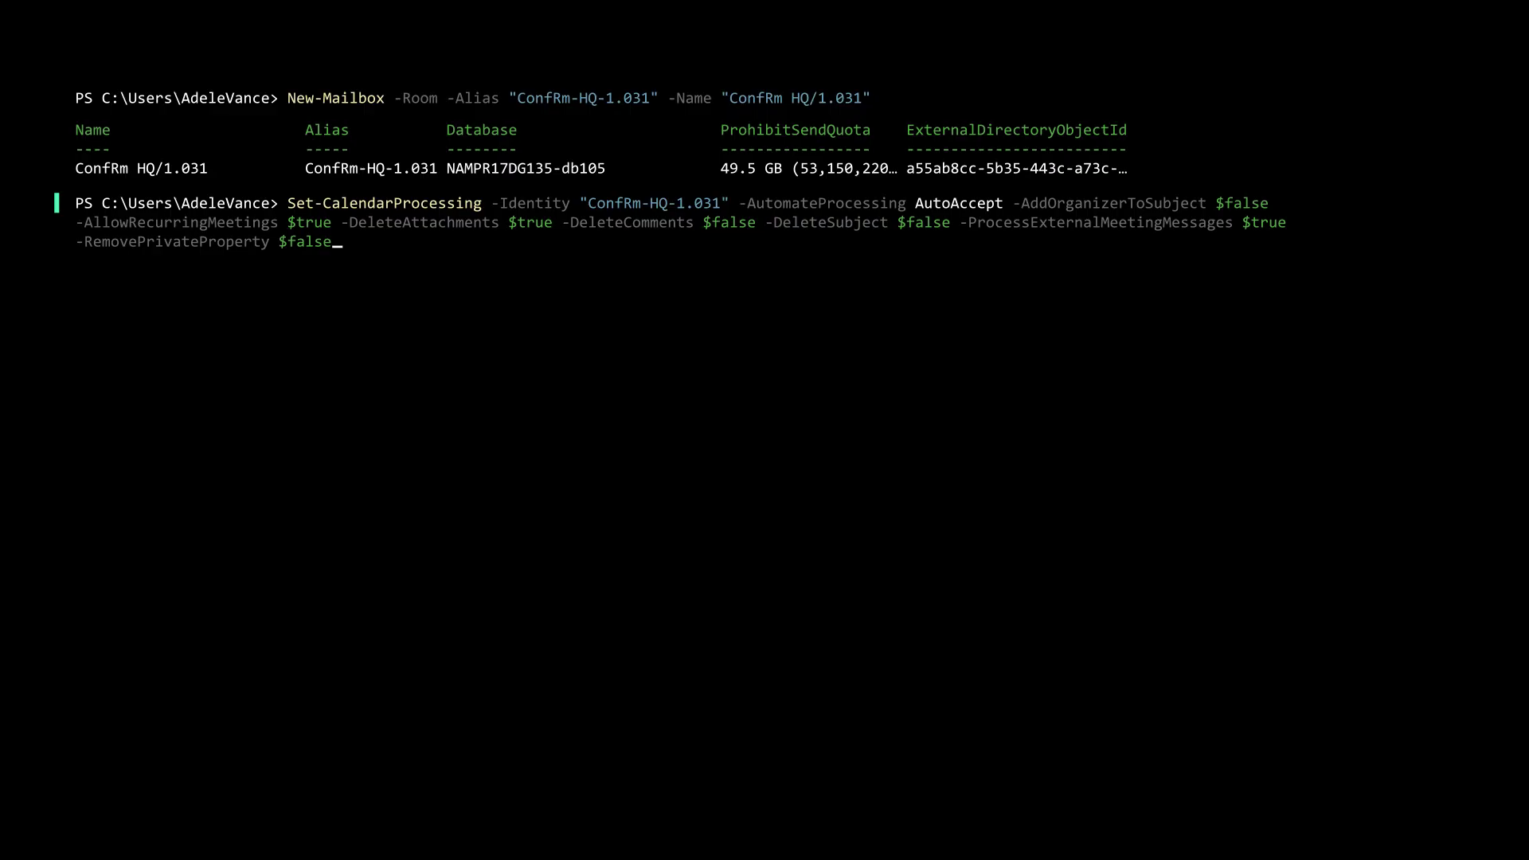
Make ConfRm HQ/1.031 auto-accept, with capacity 8, floor 1, IntelliFrame Camera tag and MTR
key("Return")
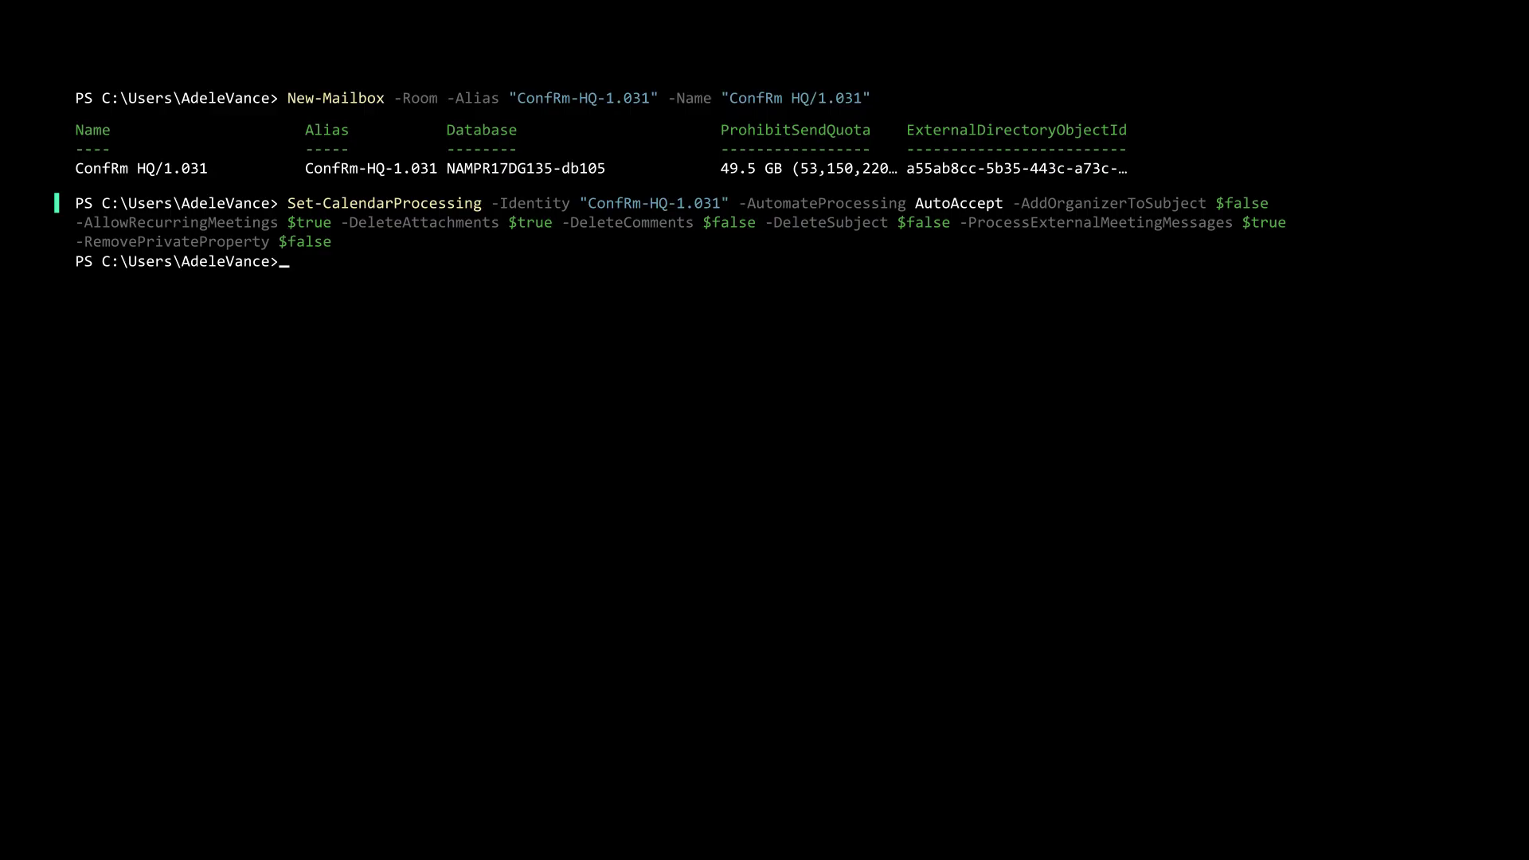
type("Set-PlaceV3 -Identity ")
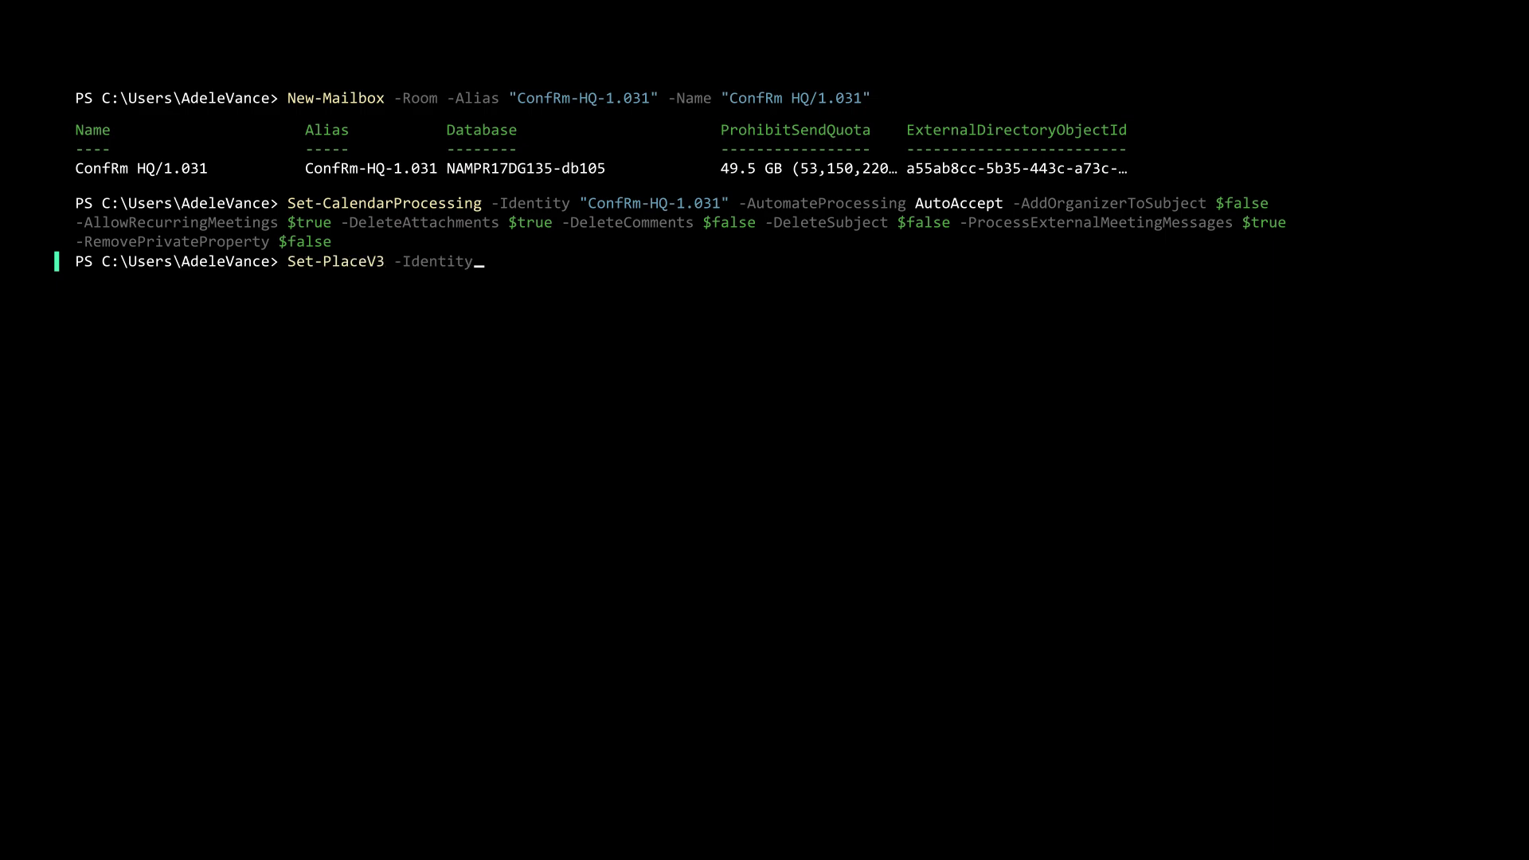
type("\"ConfRm-HQ-1.031\" -Capacity 8 -Label \"ConfRm HQ/1.031\" -FloorLabel \"1\" -IsWheelChairAccessible $True")
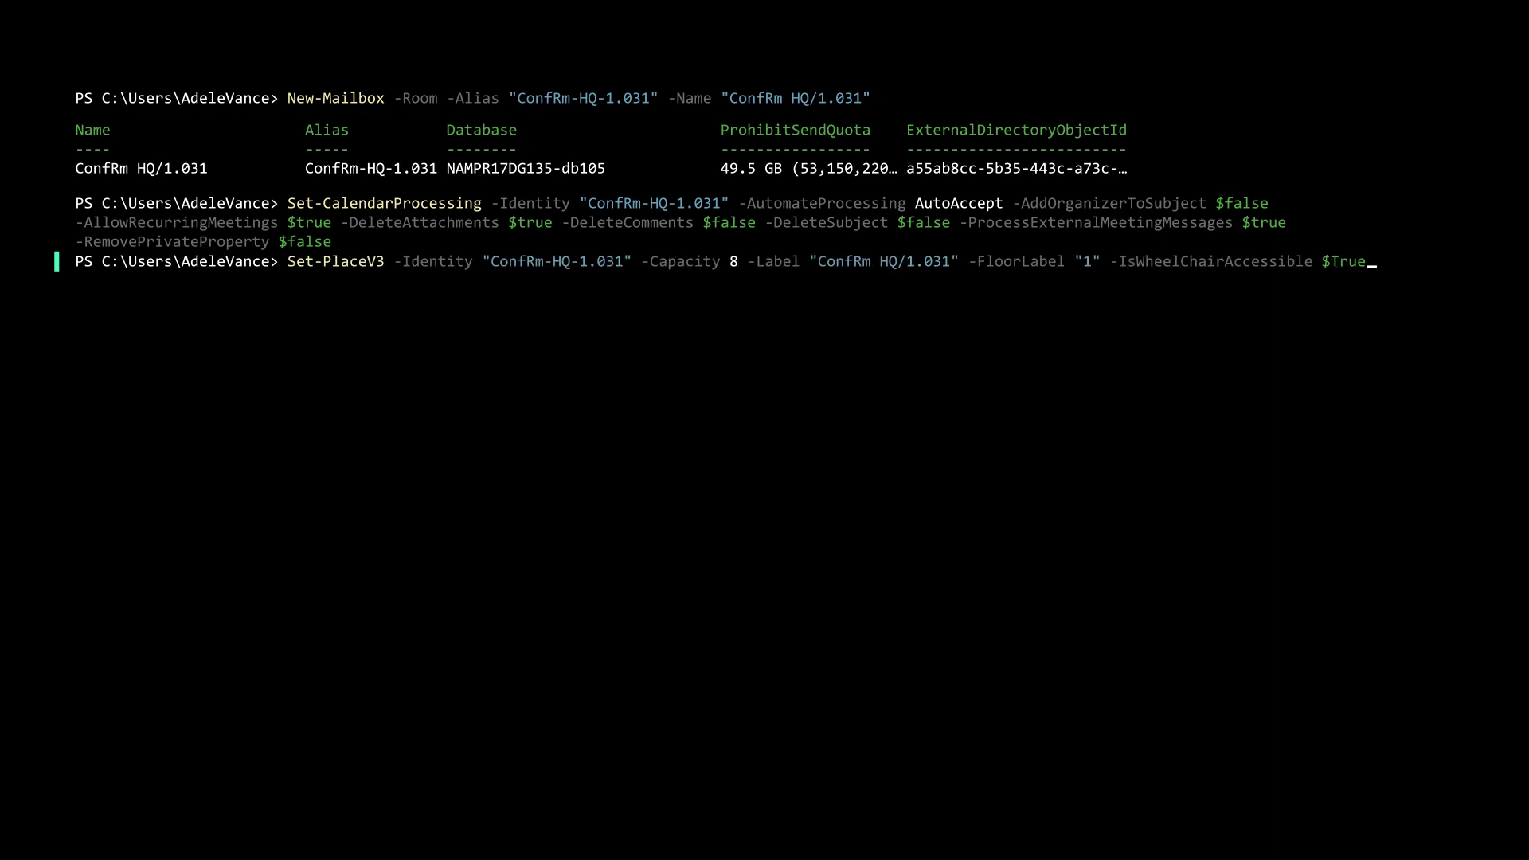
type(" -Tags \"IntelliFrame Camera\" -MTREnabled $true -ParentId $contosol1.PlaceId")
key("Return")
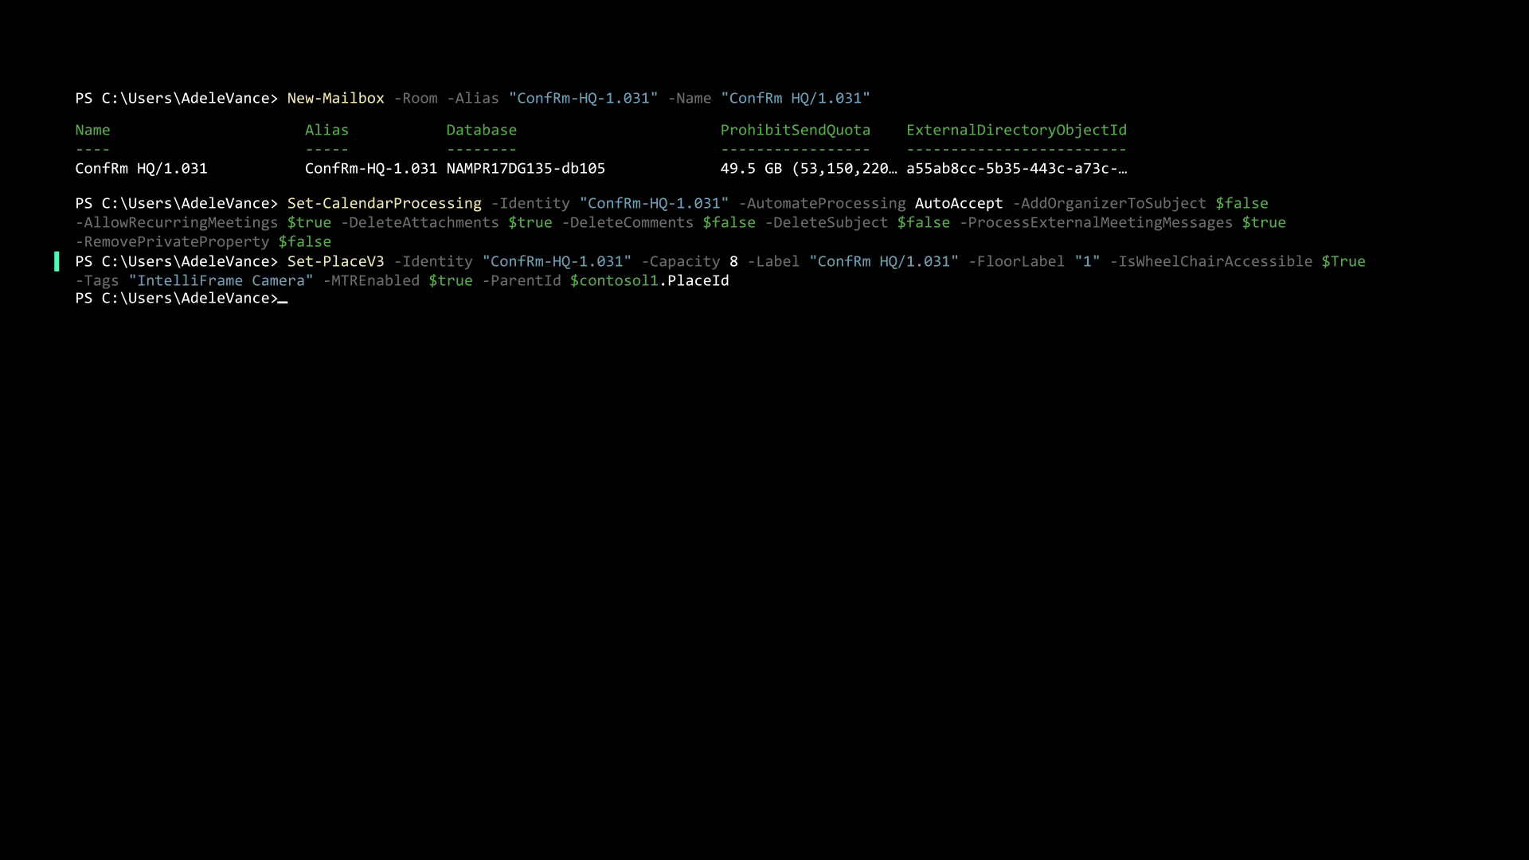